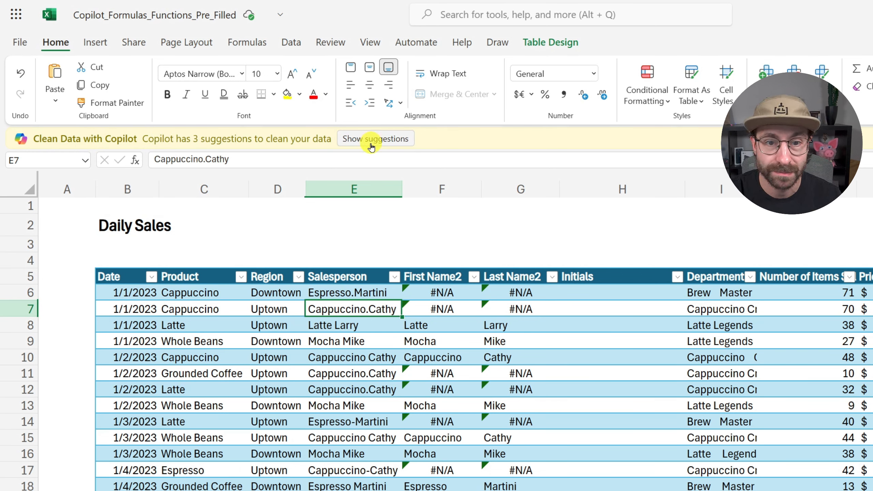
Step: Show Copilot's data-cleaning suggestions and check the Salesperson column's filter values for inconsistent name spellings
{"action": "left_click", "coordinate": [371, 146]}
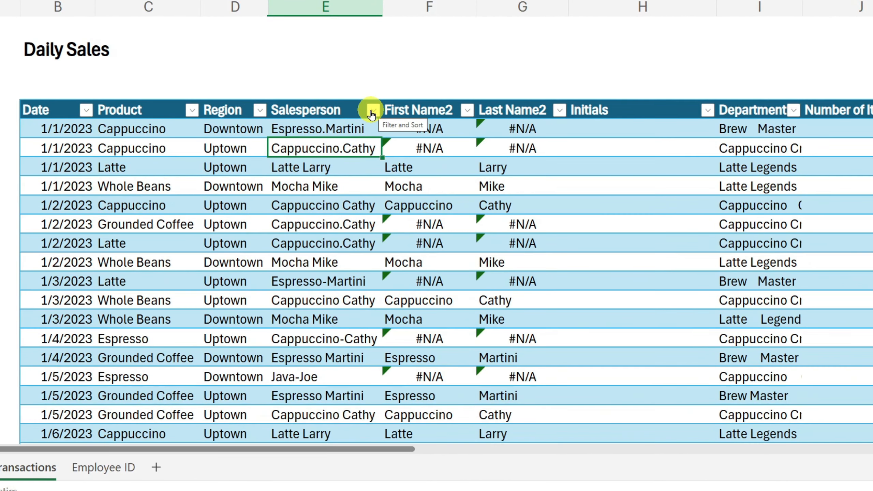
{"action": "left_click", "coordinate": [98, 159]}
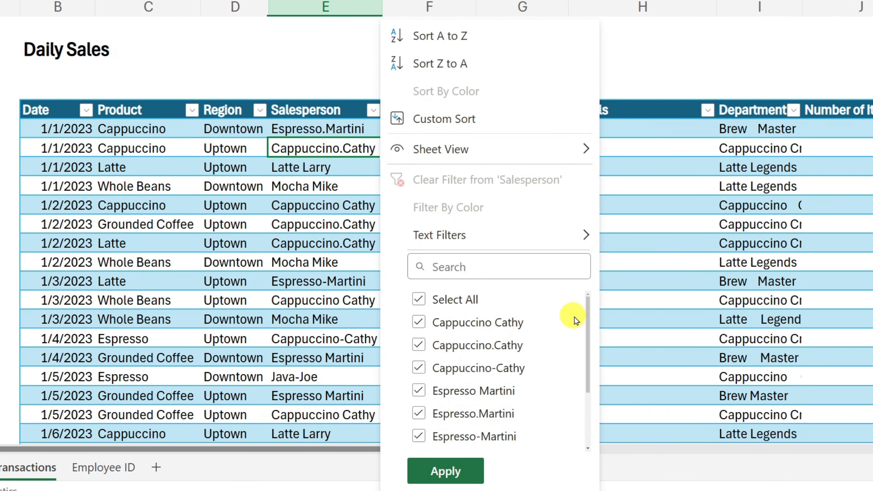
{"action": "scroll", "coordinate": [586, 322], "scroll_direction": "down", "scroll_amount": 1}
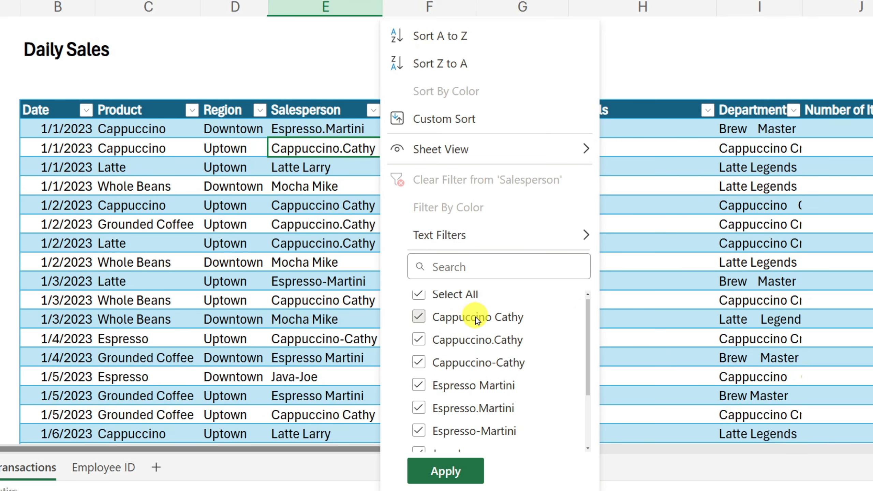
{"action": "scroll", "coordinate": [476, 320], "scroll_direction": "down", "scroll_amount": 3}
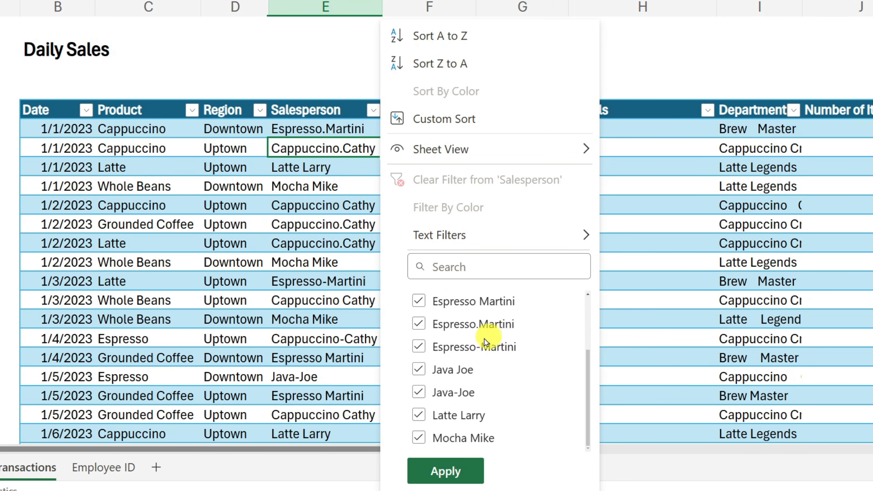
{"action": "left_click", "coordinate": [318, 128]}
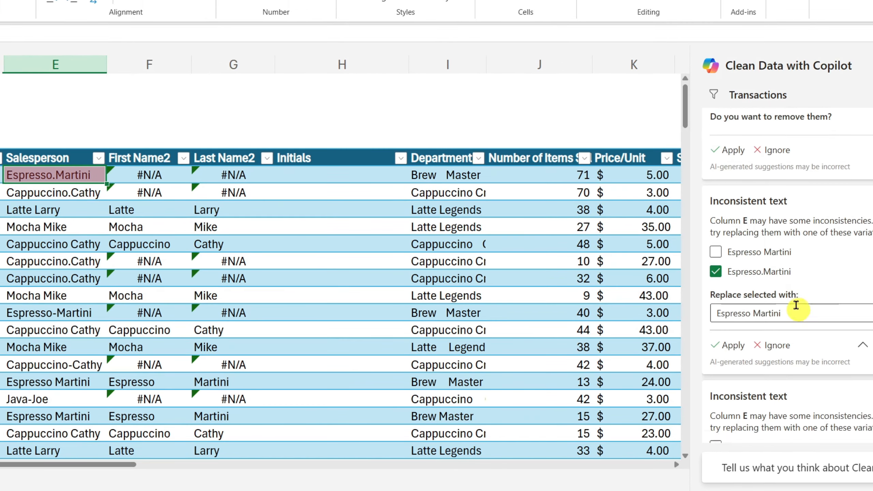
Step: Apply the first inconsistent-text suggestion for column E, replacing the dot-separated salesperson name with its space-separated spelling
{"action": "scroll", "coordinate": [774, 275], "scroll_direction": "down", "scroll_amount": 1}
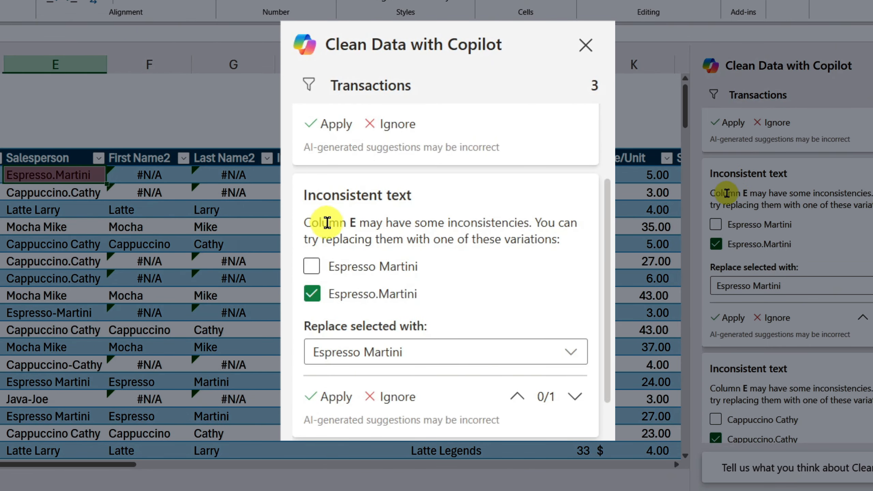
{"action": "left_click", "coordinate": [310, 217]}
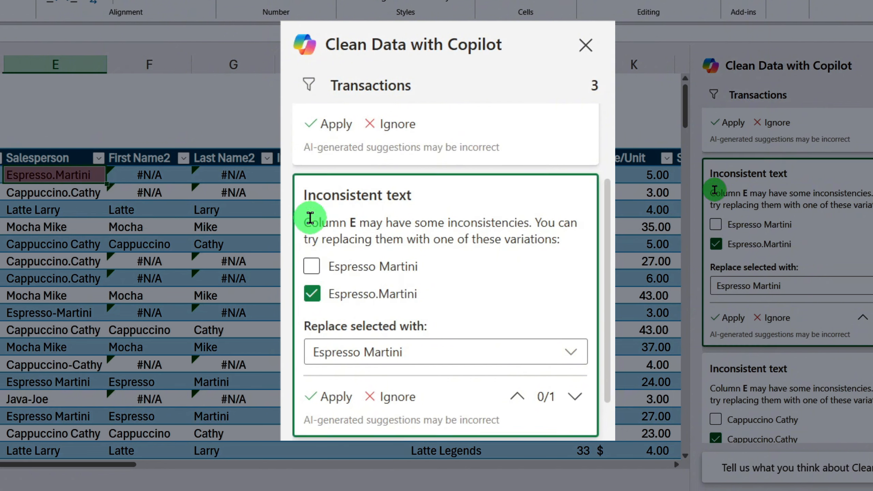
{"action": "mouse_move", "coordinate": [310, 218]}
{"action": "left_mouse_down"}
{"action": "mouse_move", "coordinate": [477, 237]}
{"action": "mouse_move", "coordinate": [486, 222]}
{"action": "left_mouse_up"}
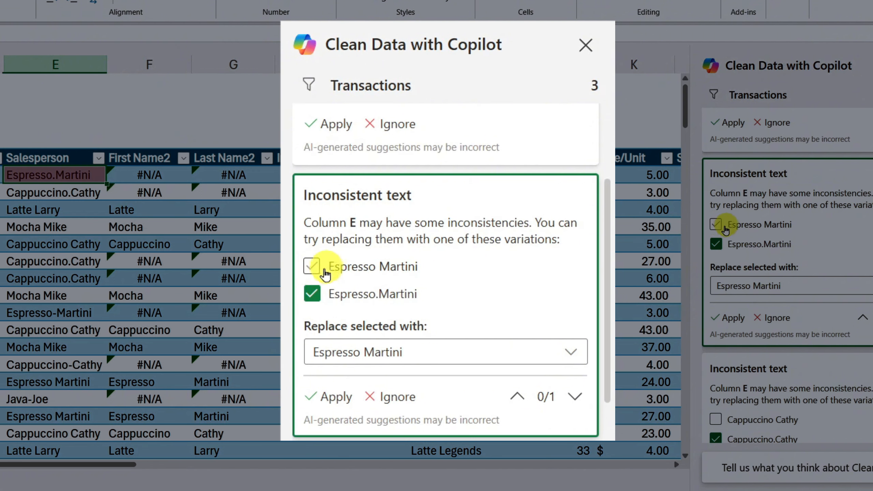
{"action": "left_click", "coordinate": [312, 267]}
{"action": "left_click", "coordinate": [312, 294]}
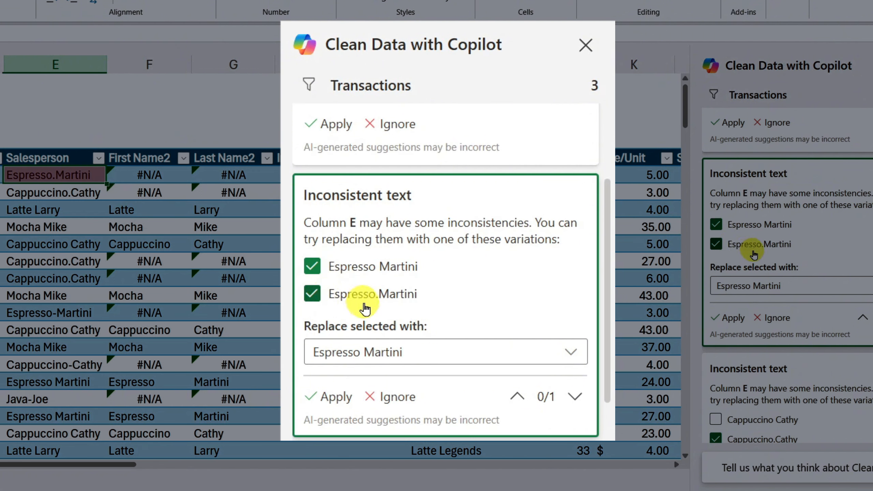
{"action": "left_click", "coordinate": [570, 352]}
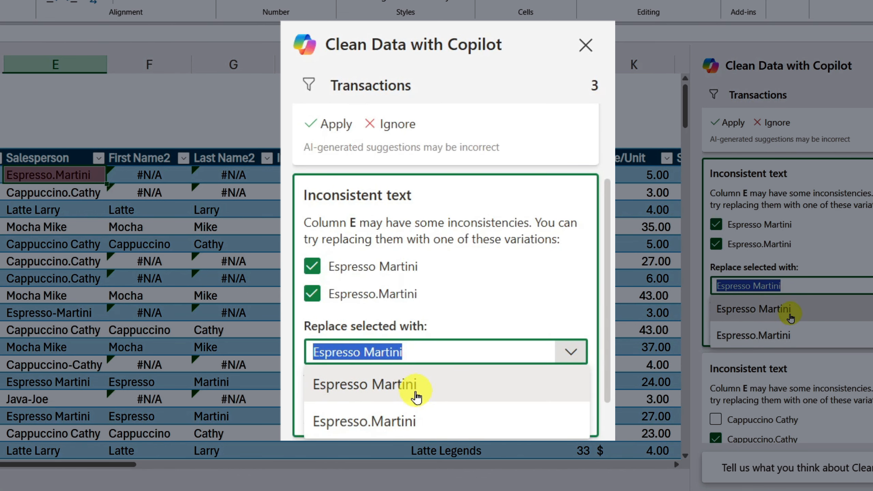
{"action": "left_click", "coordinate": [382, 394]}
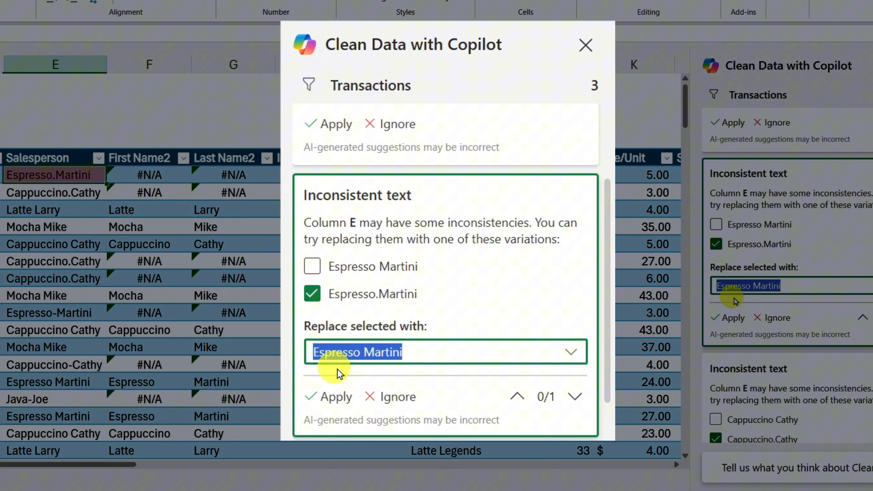
{"action": "left_click", "coordinate": [333, 399]}
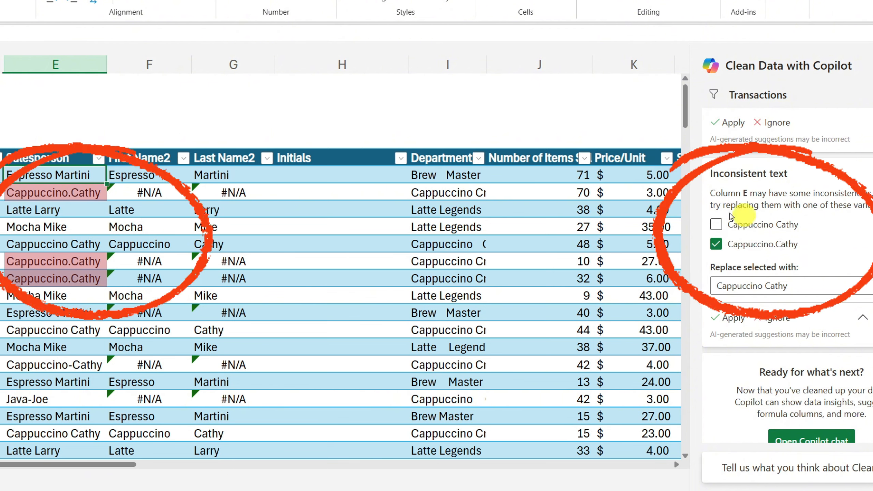
Step: Apply the remaining inconsistent-text suggestion for column E, replacing the other dot-separated salesperson name with its space-separated spelling
{"action": "left_click", "coordinate": [716, 224]}
{"action": "left_click", "coordinate": [784, 285]}
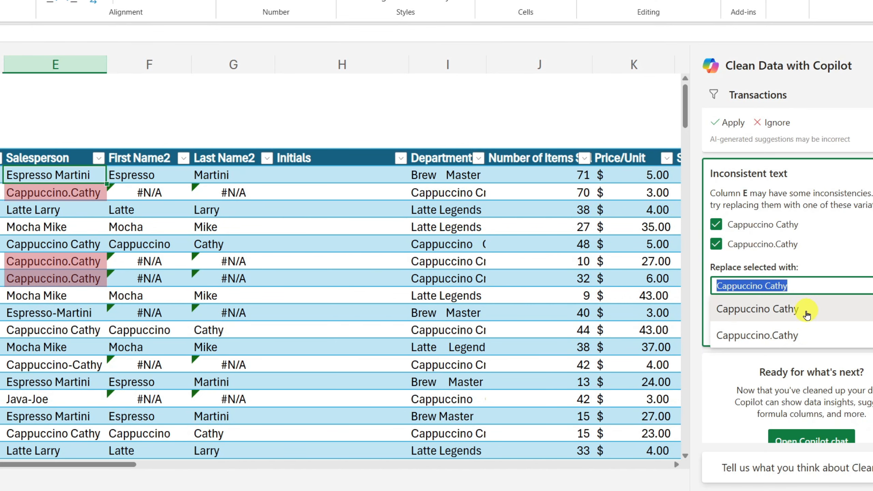
{"action": "left_click", "coordinate": [806, 315]}
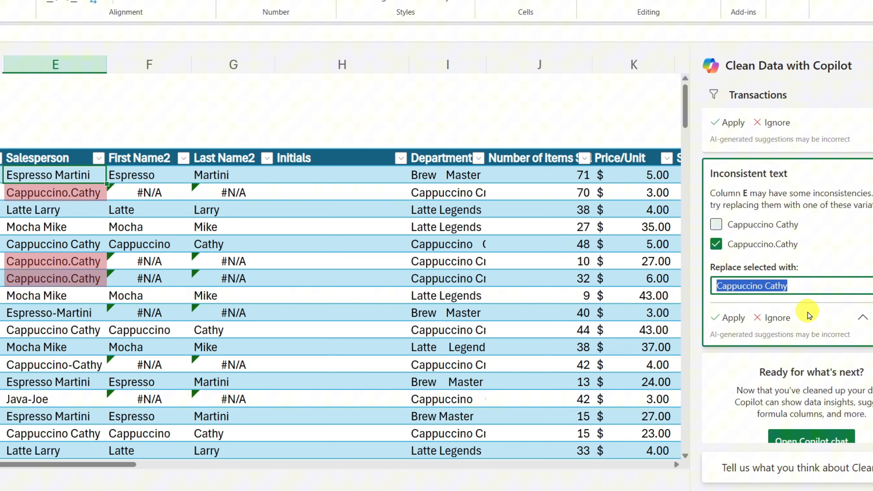
{"action": "left_click", "coordinate": [734, 318]}
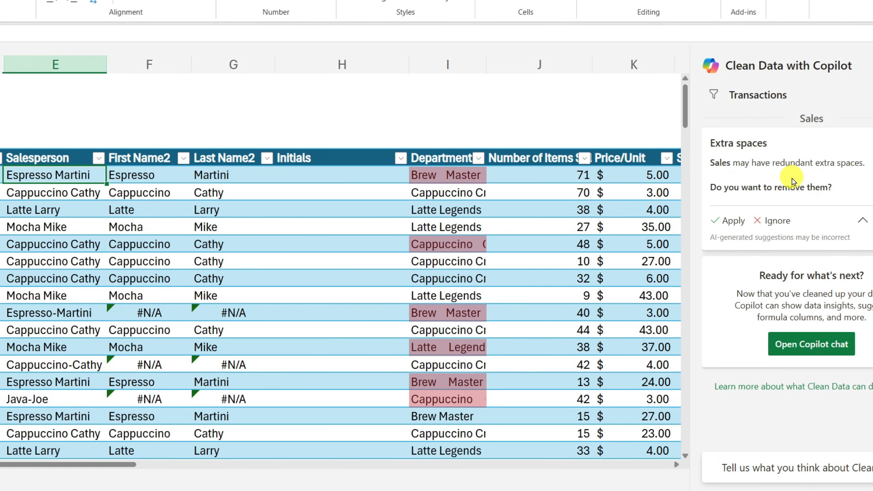
Step: Check the Department column's filter values for duplicates and apply the suggestion to remove redundant extra spaces from the Sales table
{"action": "left_click", "coordinate": [485, 164]}
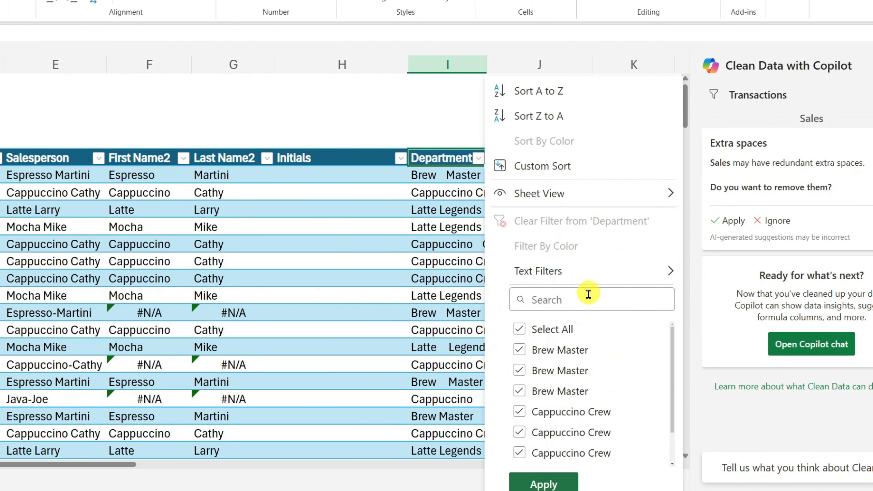
{"action": "scroll", "coordinate": [608, 347], "scroll_direction": "down", "scroll_amount": 2}
{"action": "scroll", "coordinate": [572, 376], "scroll_direction": "up", "scroll_amount": 2}
{"action": "scroll", "coordinate": [573, 375], "scroll_direction": "down", "scroll_amount": 2}
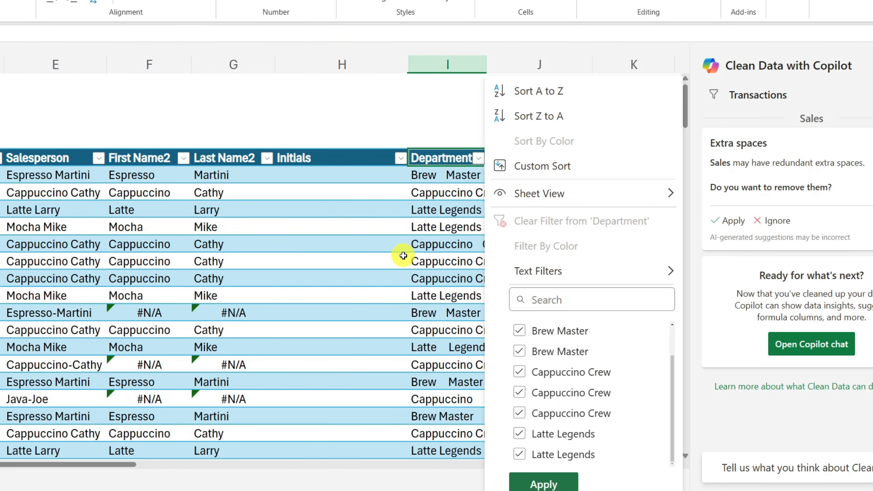
{"action": "left_click", "coordinate": [427, 227]}
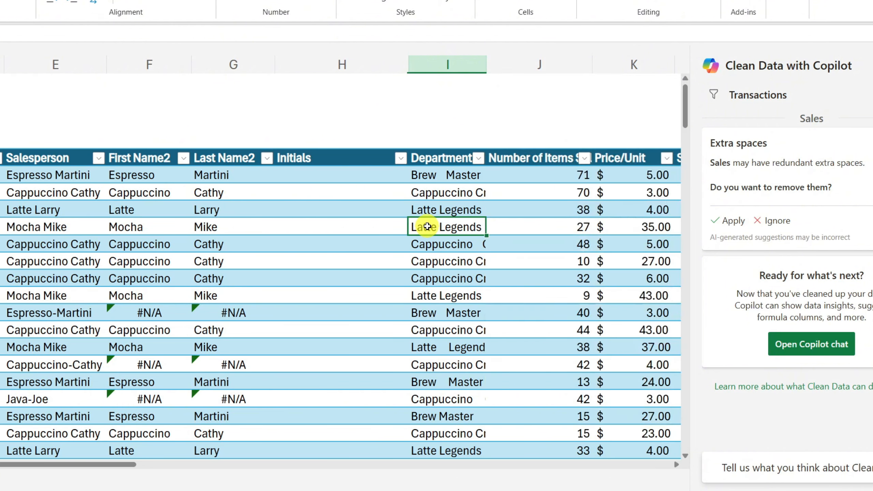
{"action": "mouse_move", "coordinate": [713, 234]}
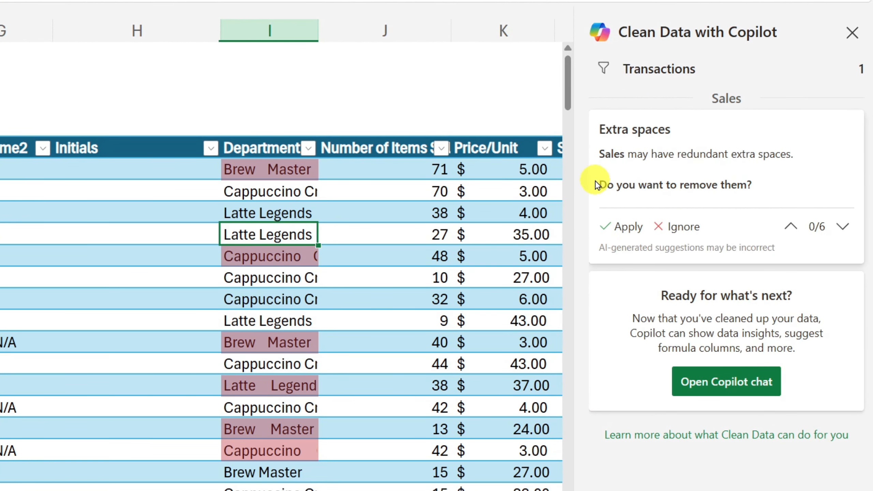
{"action": "left_click", "coordinate": [599, 151]}
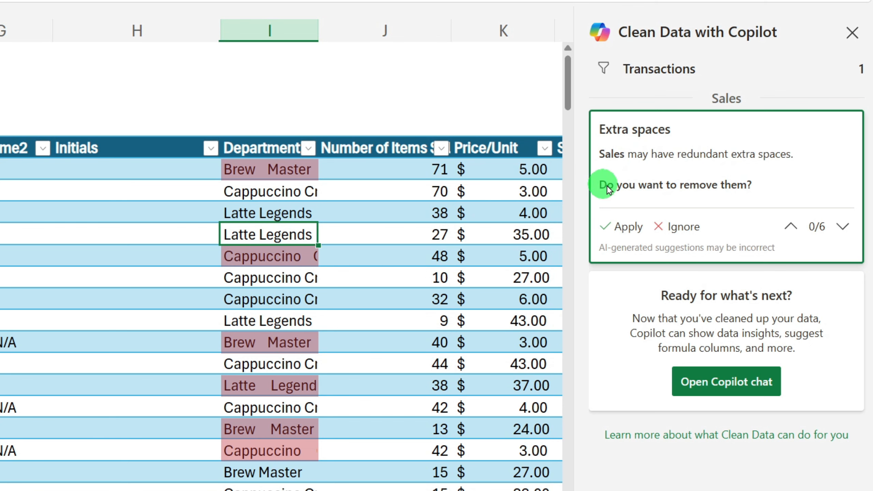
{"action": "left_click", "coordinate": [627, 227]}
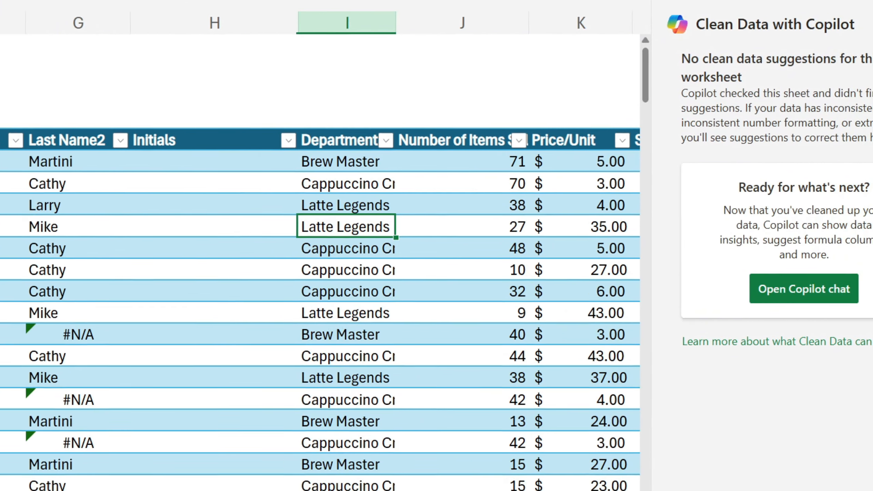
Step: Enter 355 and 210 as the Sales Amount values in the table's first two rows
{"action": "left_click", "coordinate": [123, 314]}
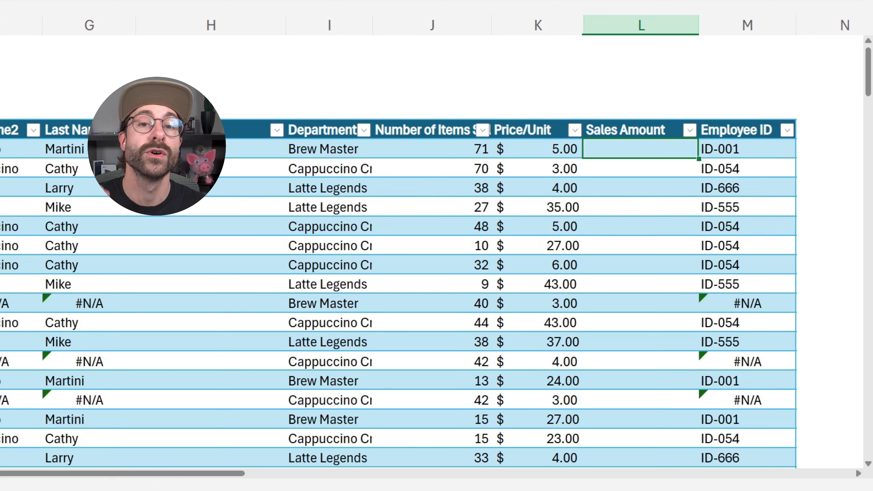
{"action": "left_click", "coordinate": [457, 150]}
{"action": "left_click", "coordinate": [533, 148]}
{"action": "left_click", "coordinate": [609, 149]}
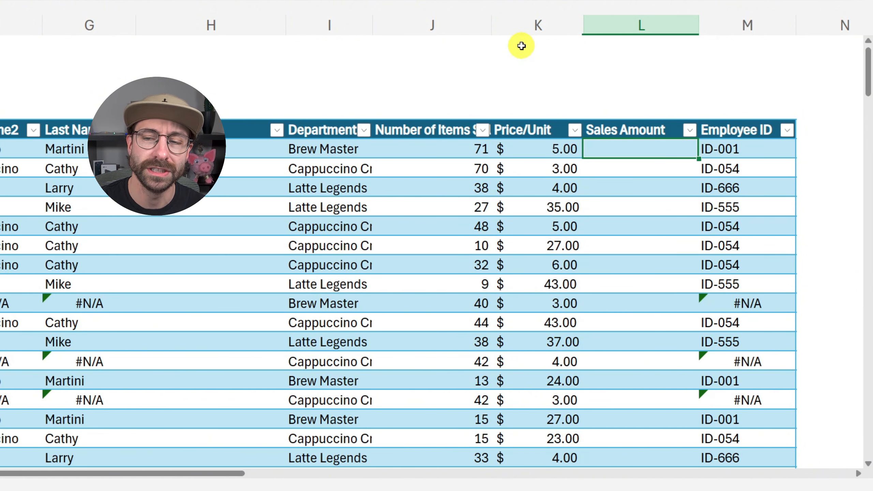
{"action": "type", "text": "3"}
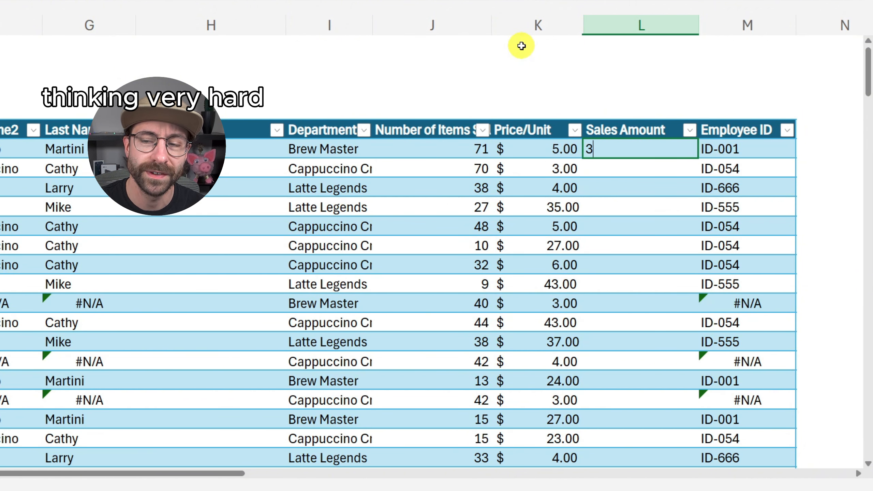
{"action": "type", "text": "55"}
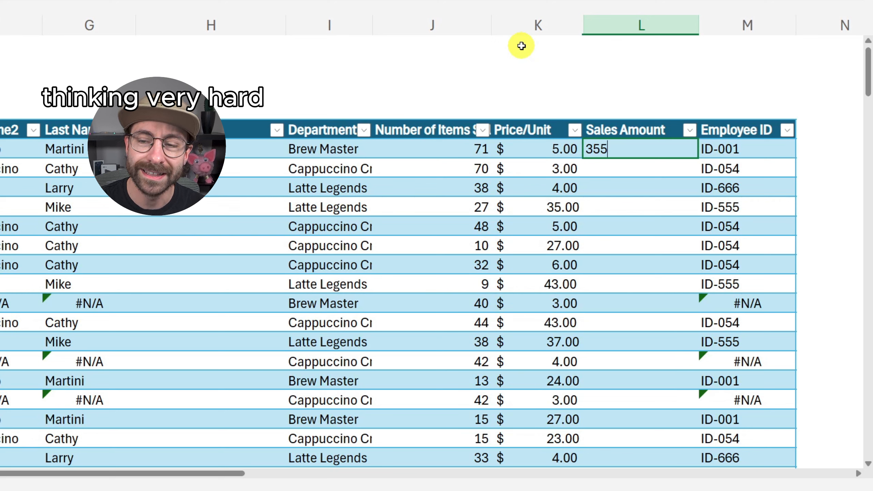
{"action": "key", "text": "Return"}
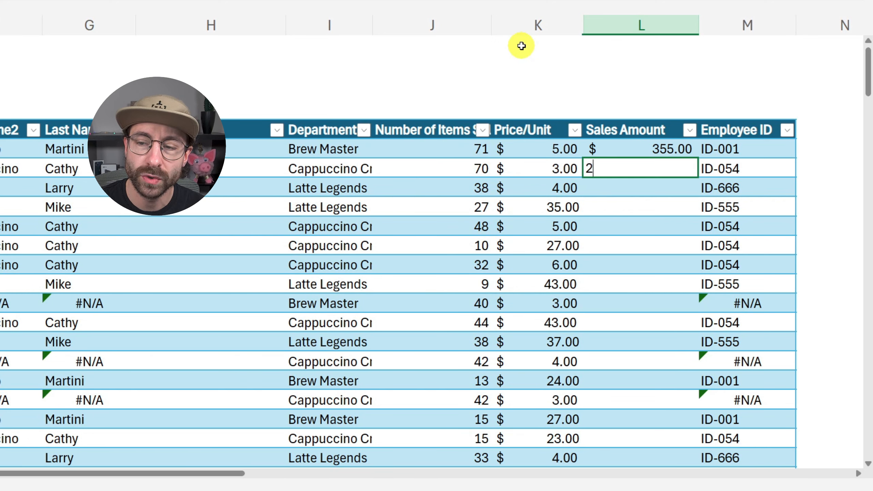
{"action": "type", "text": "21"}
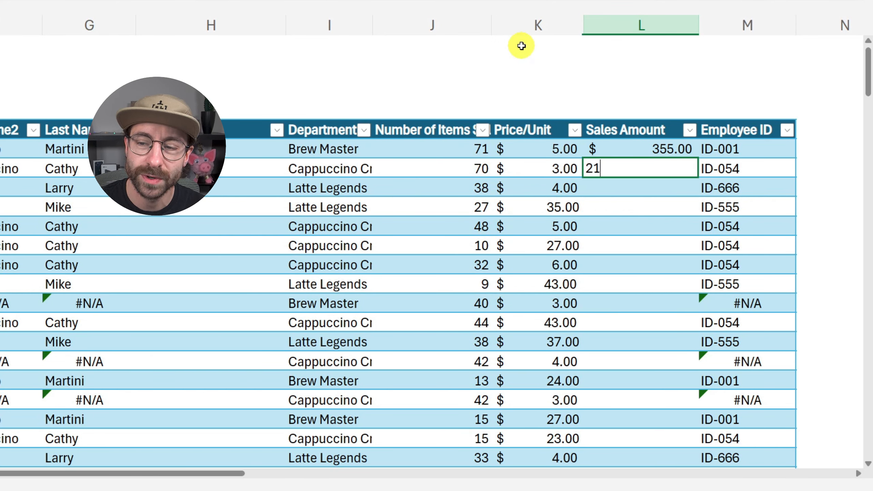
{"action": "type", "text": "0"}
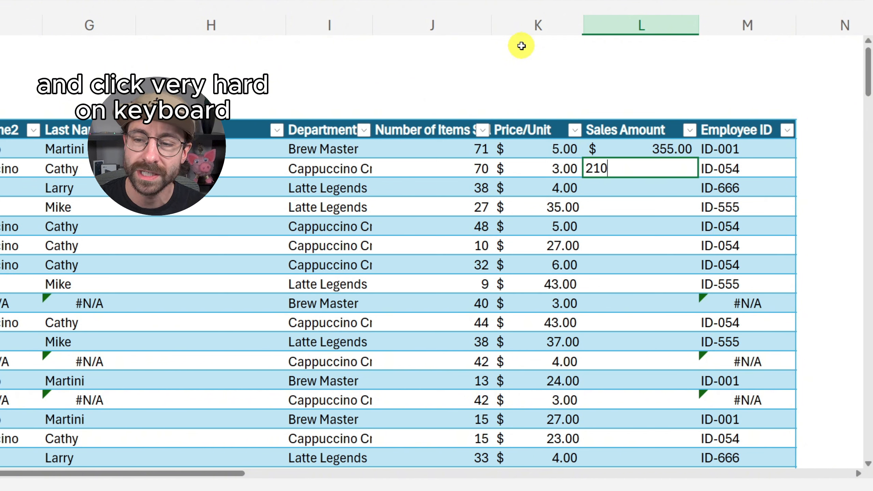
{"action": "key", "text": "Return"}
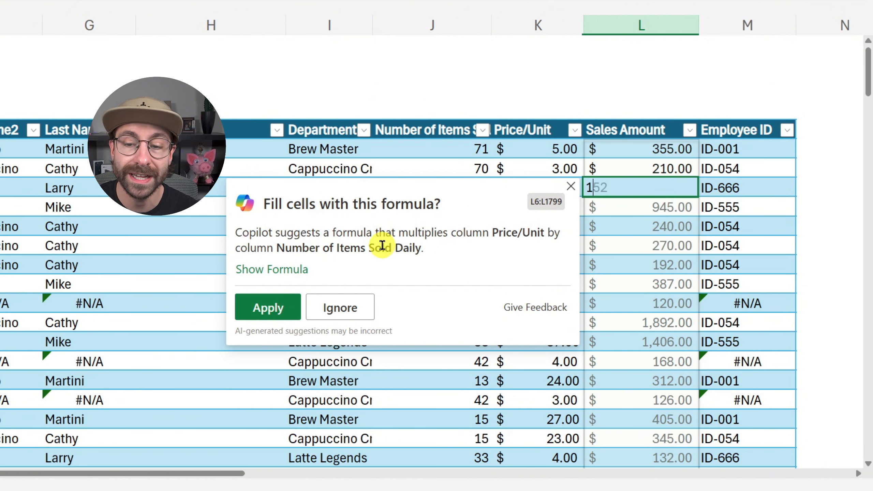
Step: Reveal Copilot's suggested formula multiplying Price/Unit by Number of Items Sold Daily and fill L6:L1799 with it
{"action": "left_click", "coordinate": [281, 272]}
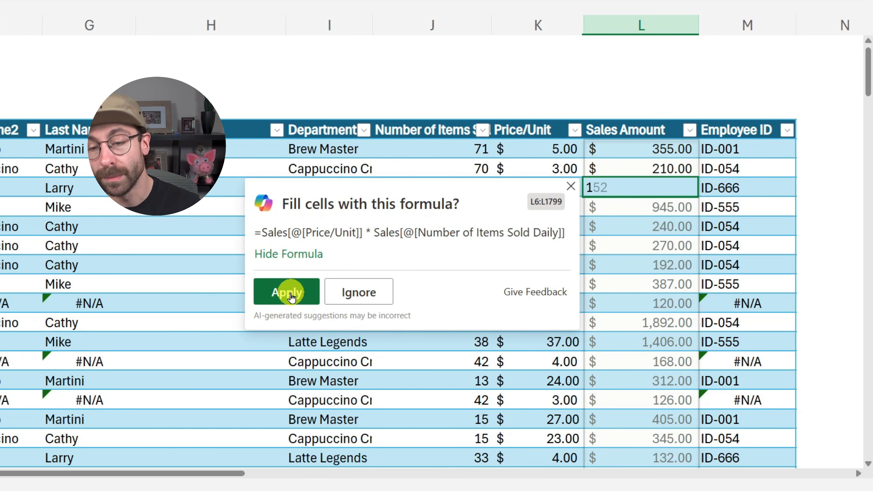
{"action": "left_click", "coordinate": [291, 295]}
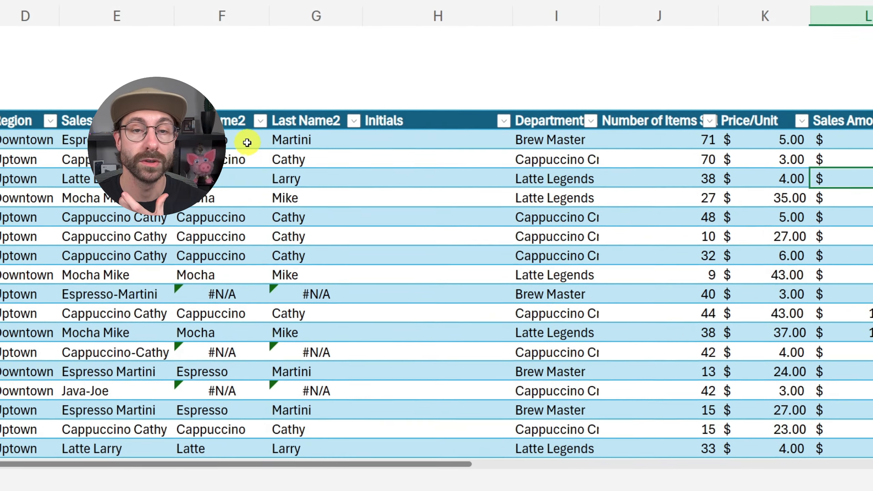
Step: Filter the Salesperson column for the hyphenated names behind the #N/A rows and change them to the space-separated spelling
{"action": "left_click", "coordinate": [231, 14]}
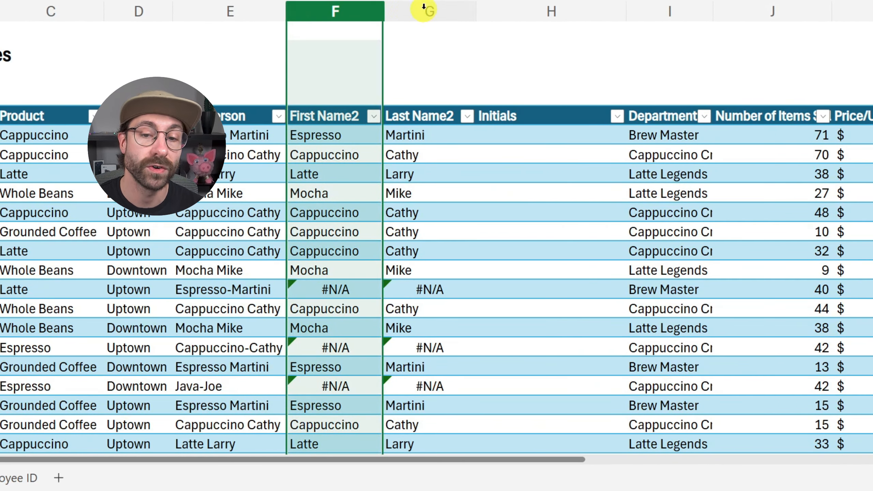
{"action": "left_click", "coordinate": [424, 8]}
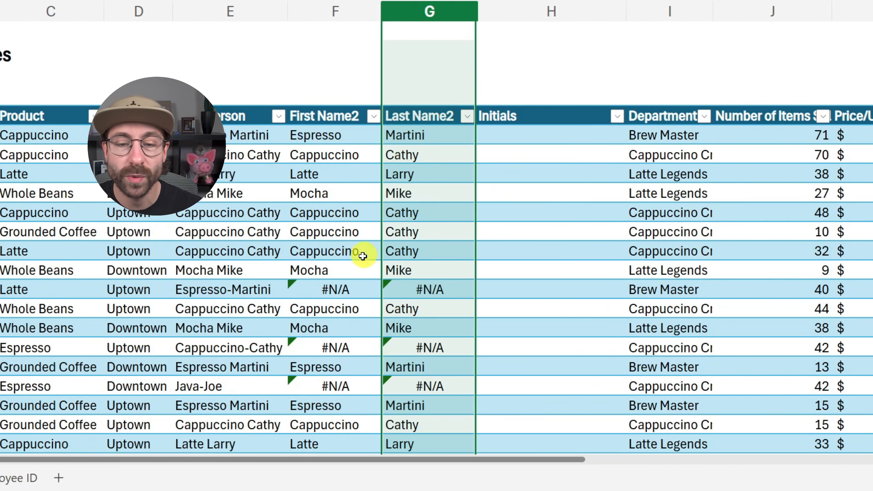
{"action": "left_click", "coordinate": [423, 291]}
{"action": "left_click", "coordinate": [241, 292]}
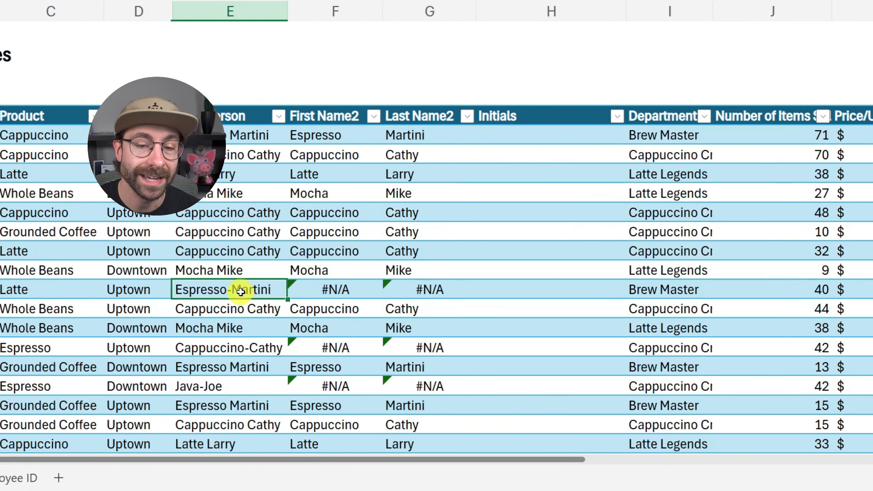
{"action": "left_click", "coordinate": [278, 116]}
{"action": "left_click", "coordinate": [325, 307]}
{"action": "left_click", "coordinate": [324, 400]}
{"action": "left_click", "coordinate": [349, 471]}
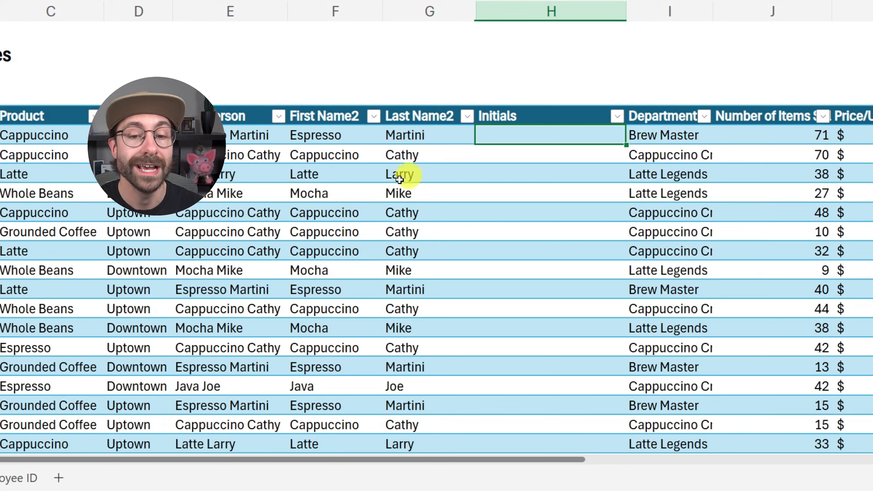
Step: Enter E.M and C.C in the first two rows of the Initials column and start the third row with L
{"action": "left_click", "coordinate": [318, 134]}
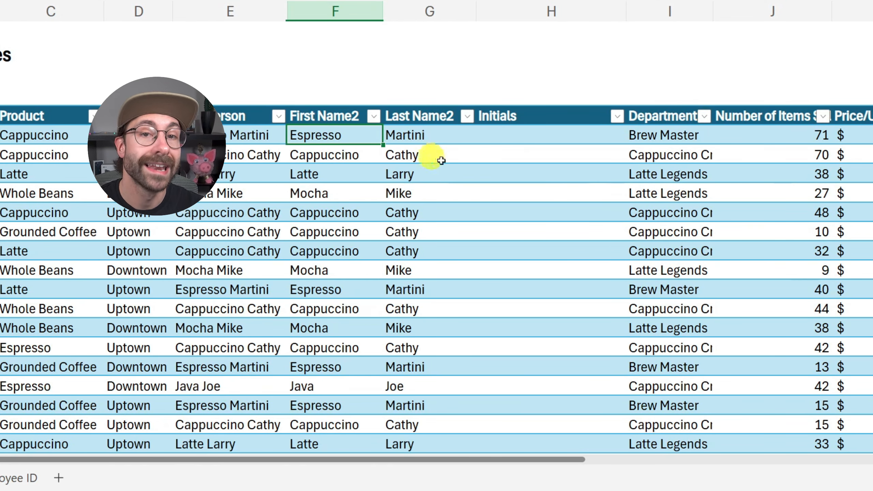
{"action": "left_click", "coordinate": [547, 134]}
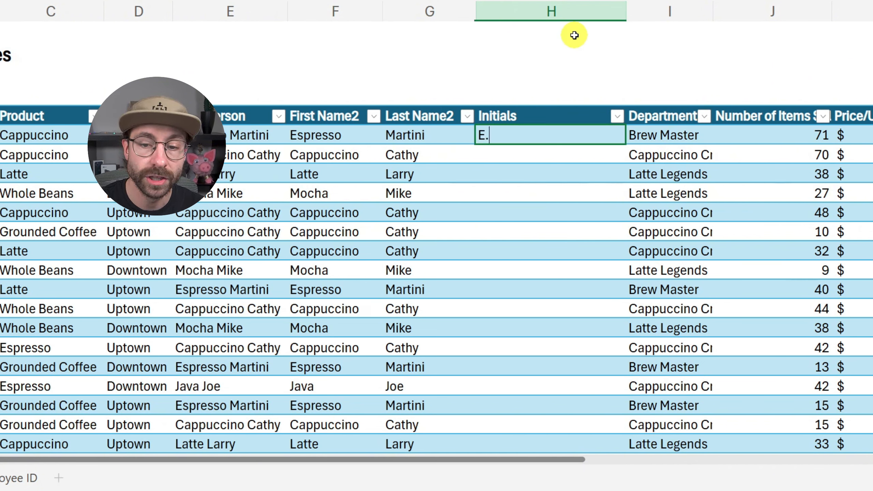
{"action": "key", "text": "Return"}
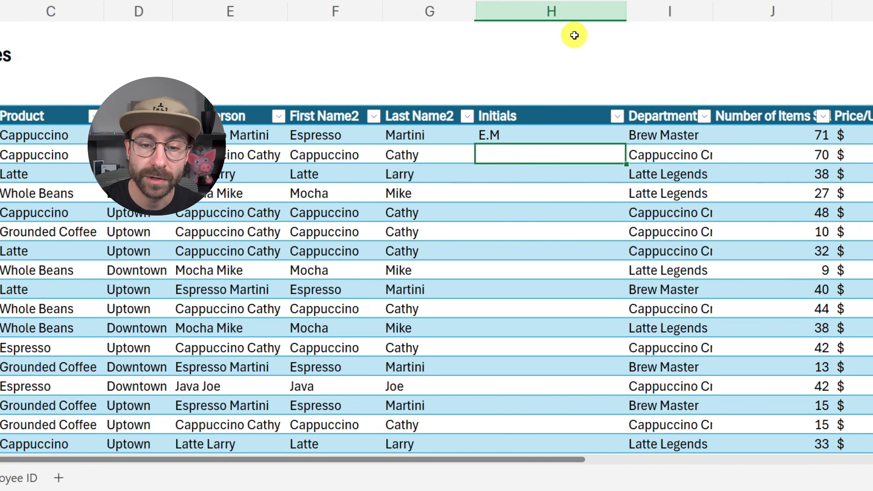
{"action": "type", "text": "C.C"}
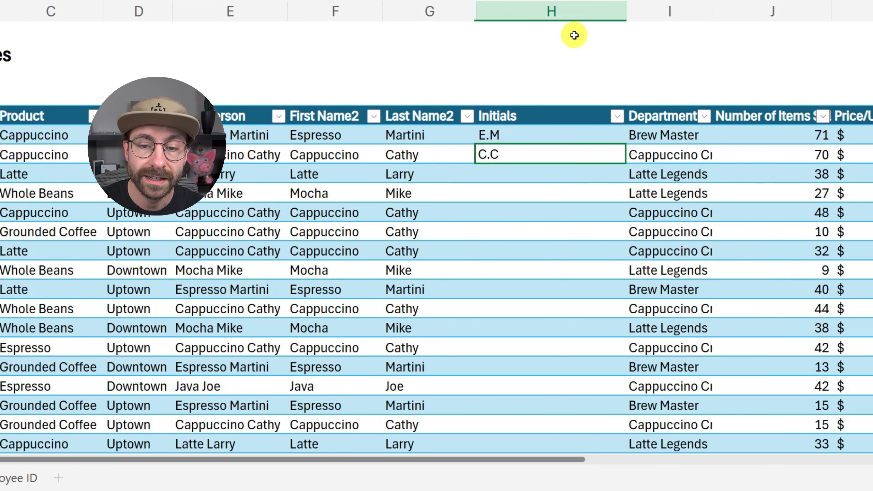
{"action": "key", "text": "Return"}
{"action": "type", "text": "L"}
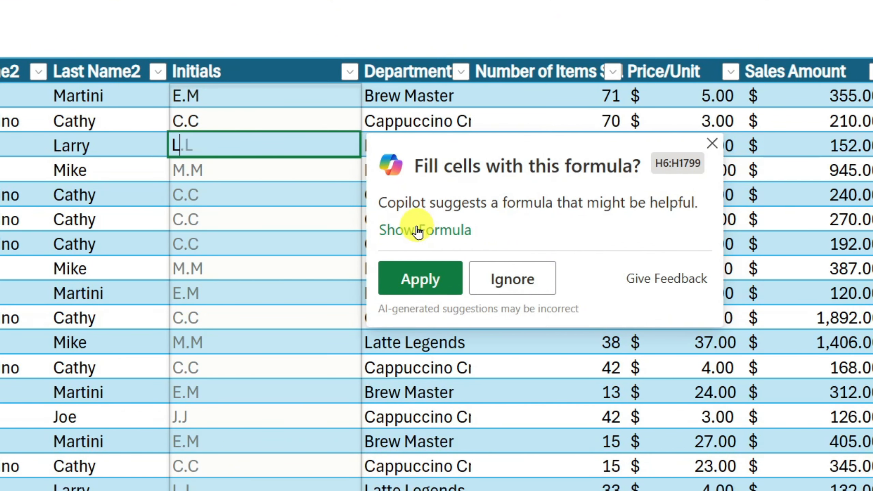
Step: Reveal Copilot's suggested formula joining the first letters of First Name2 and Last Name2 with a period, and fill H6:H1799 with it
{"action": "left_click_drag", "start_coordinate": [388, 203], "coordinate": [695, 203]}
{"action": "left_click", "coordinate": [399, 235]}
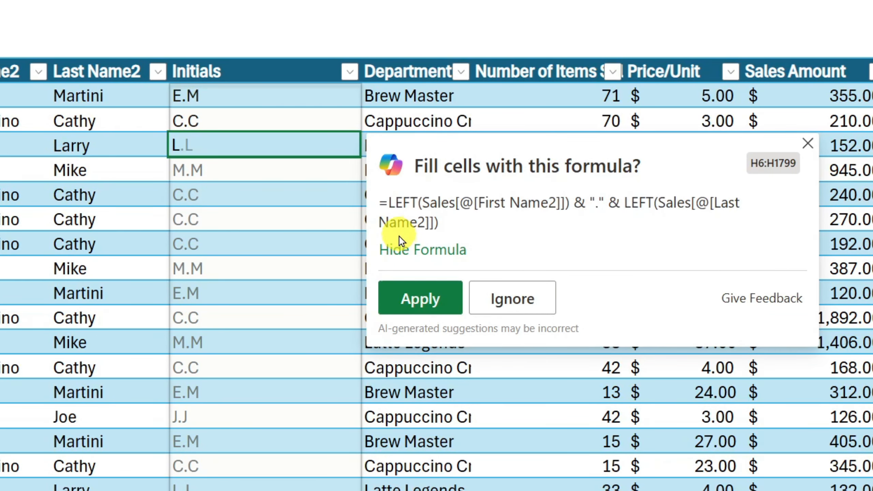
{"action": "left_click_drag", "start_coordinate": [389, 202], "coordinate": [579, 198]}
{"action": "left_click", "coordinate": [566, 209]}
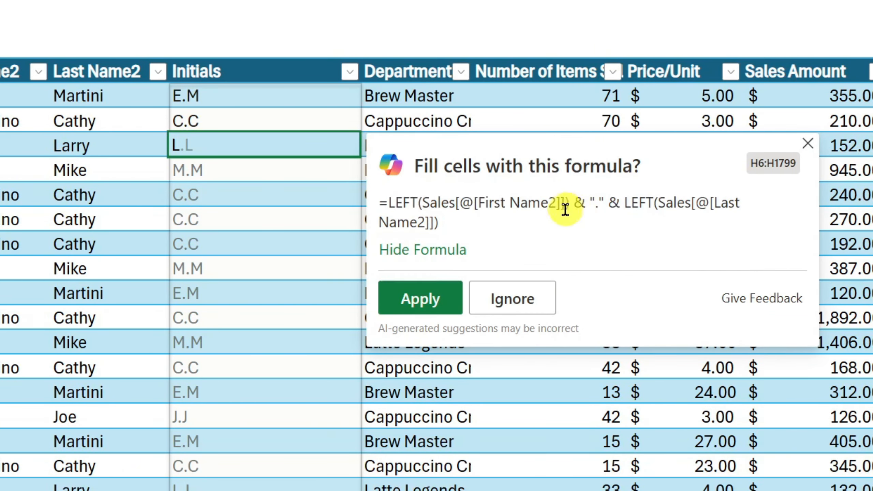
{"action": "left_click", "coordinate": [423, 304]}
{"action": "left_click", "coordinate": [270, 245]}
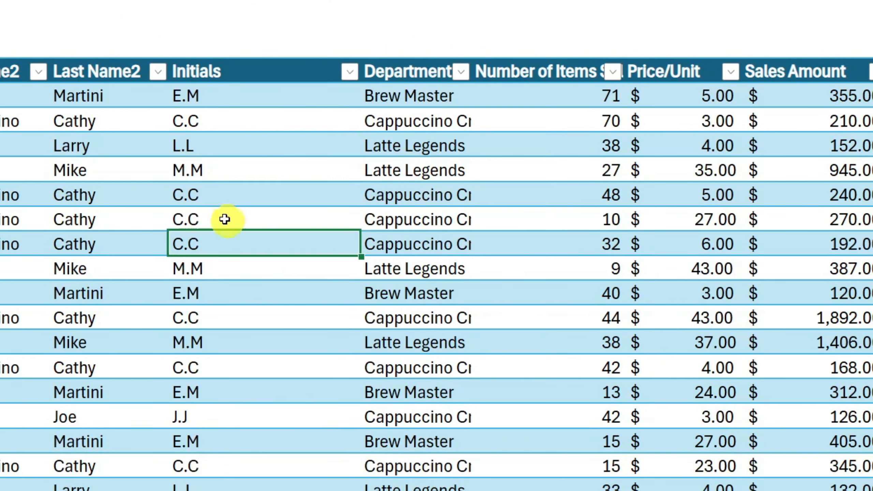
{"action": "scroll", "coordinate": [234, 228], "scroll_direction": "down", "scroll_amount": 6}
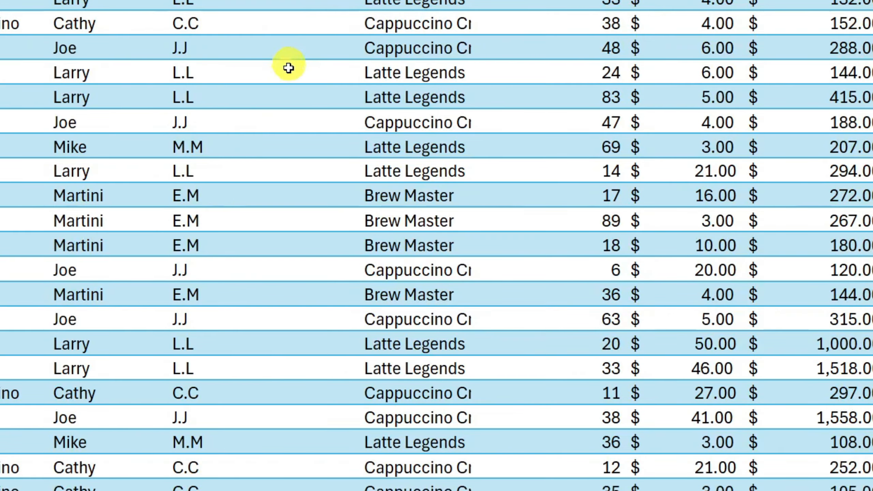
{"action": "scroll", "coordinate": [275, 82], "scroll_direction": "up", "scroll_amount": 6}
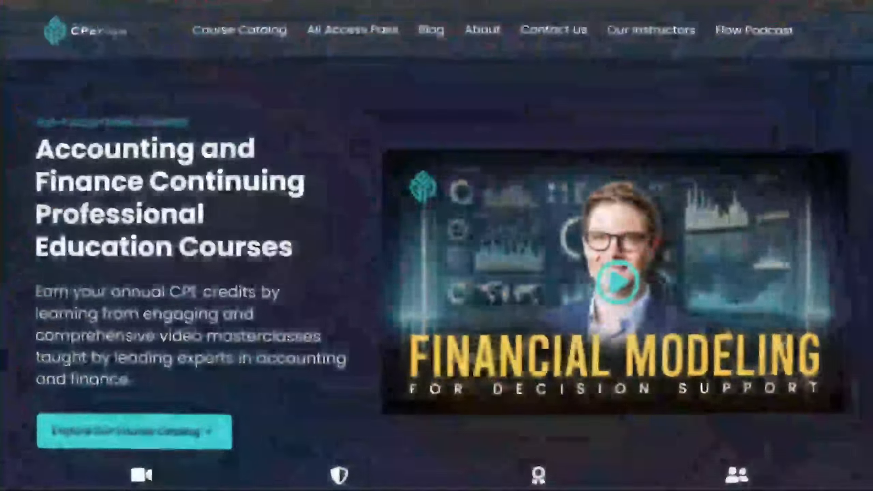
Step: Browse the CPE Flow website's home page, course catalog and community discussions
{"action": "scroll", "coordinate": [437, 269], "scroll_direction": "down", "scroll_amount": 1}
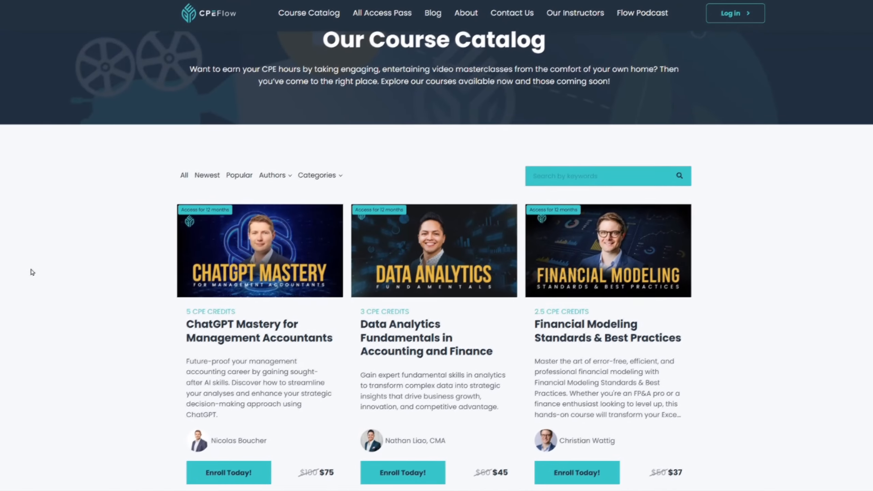
{"action": "scroll", "coordinate": [32, 274], "scroll_direction": "down", "scroll_amount": 1}
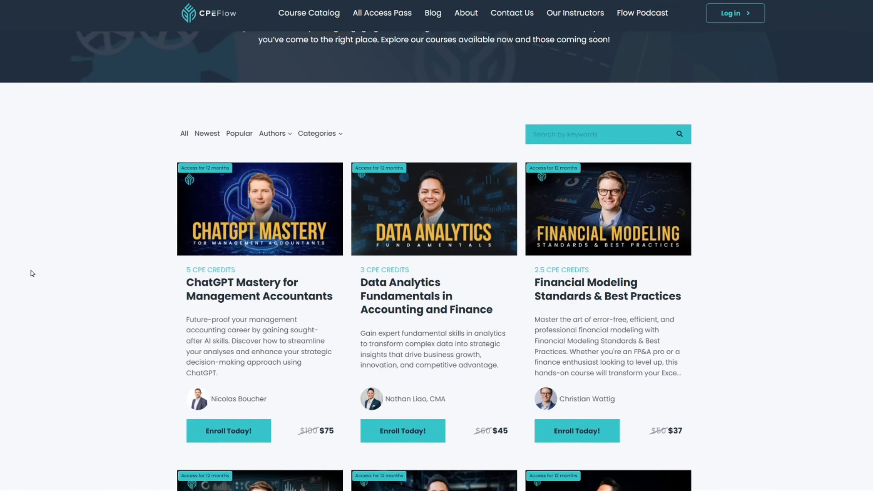
{"action": "scroll", "coordinate": [32, 275], "scroll_direction": "down", "scroll_amount": 1}
{"action": "scroll", "coordinate": [33, 275], "scroll_direction": "down", "scroll_amount": 1}
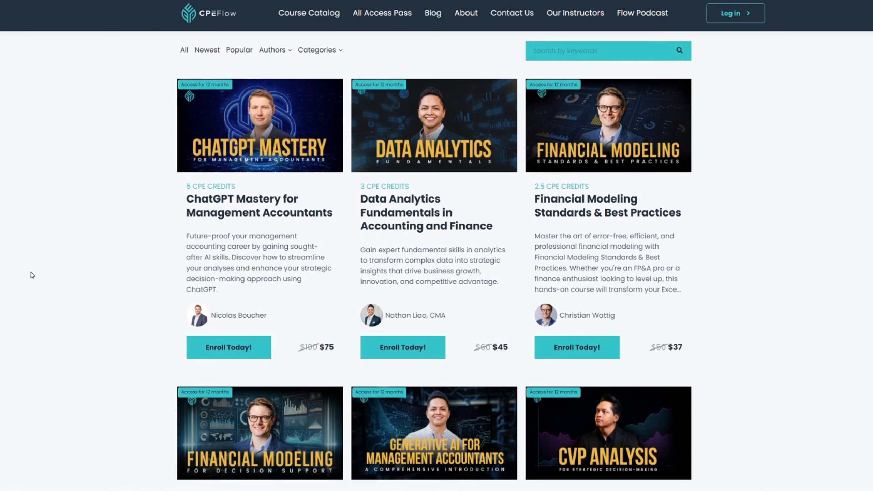
{"action": "scroll", "coordinate": [32, 276], "scroll_direction": "down", "scroll_amount": 3}
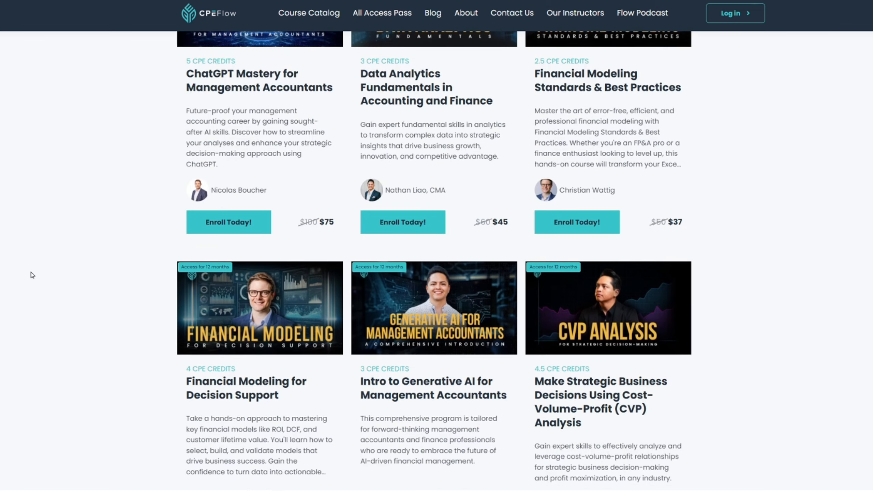
{"action": "scroll", "coordinate": [33, 276], "scroll_direction": "down", "scroll_amount": 3}
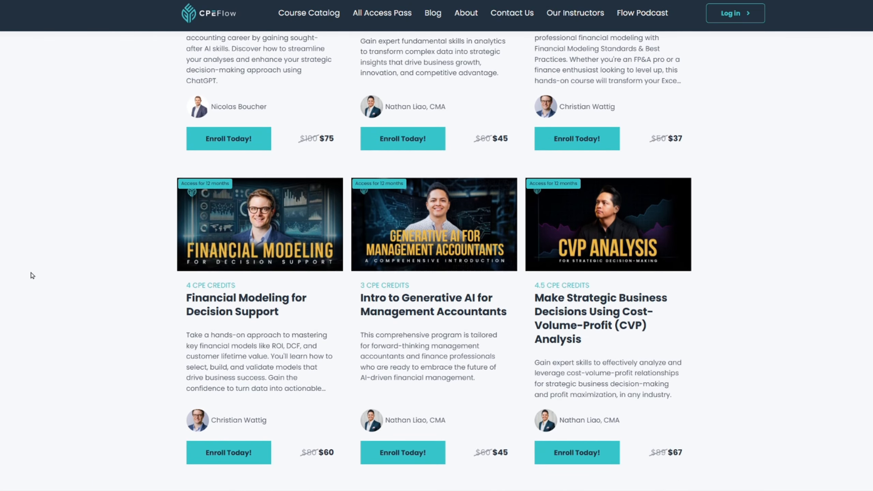
{"action": "scroll", "coordinate": [32, 275], "scroll_direction": "down", "scroll_amount": 1}
{"action": "scroll", "coordinate": [32, 275], "scroll_direction": "down", "scroll_amount": 2}
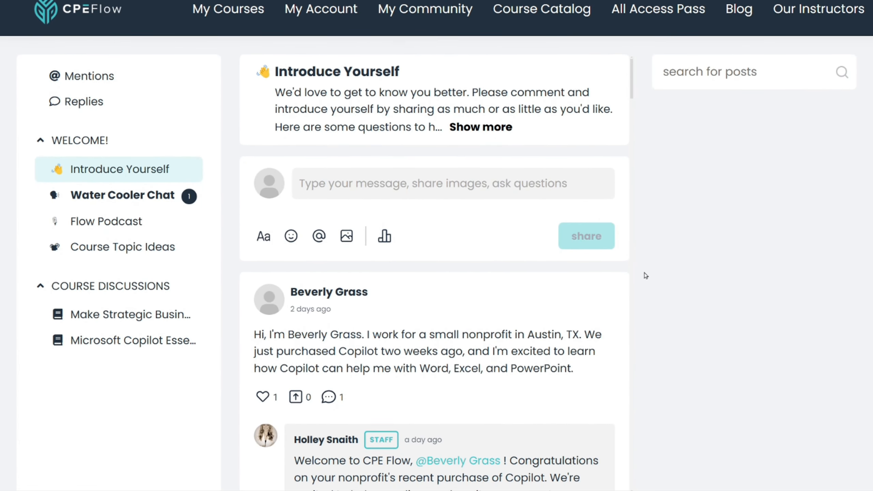
{"action": "scroll", "coordinate": [628, 288], "scroll_direction": "down", "scroll_amount": 2}
{"action": "scroll", "coordinate": [628, 272], "scroll_direction": "down", "scroll_amount": 3}
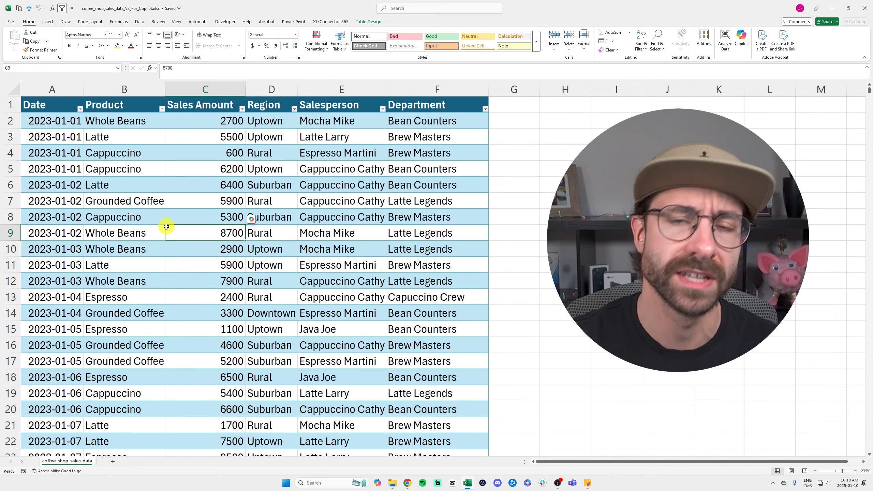
Step: Look through the coffee shop sales table in Excel down to its last row and return to the Date header
{"action": "left_click", "coordinate": [299, 168]}
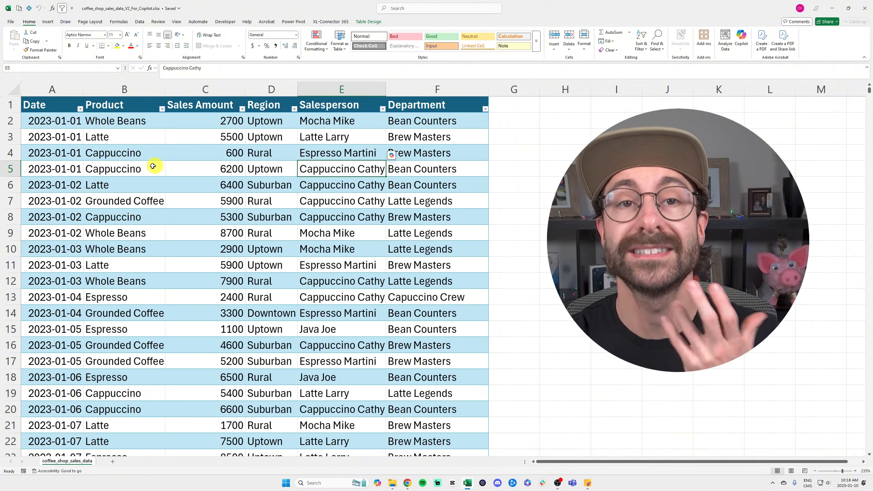
{"action": "scroll", "coordinate": [244, 215], "scroll_direction": "down", "scroll_amount": 20}
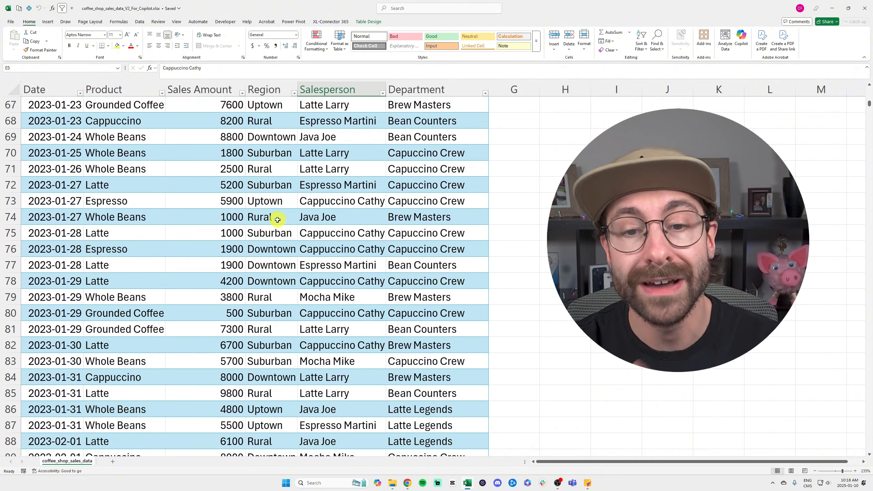
{"action": "scroll", "coordinate": [278, 218], "scroll_direction": "up", "scroll_amount": 15}
{"action": "left_click", "coordinate": [56, 211]}
{"action": "key", "text": "ctrl+Down"}
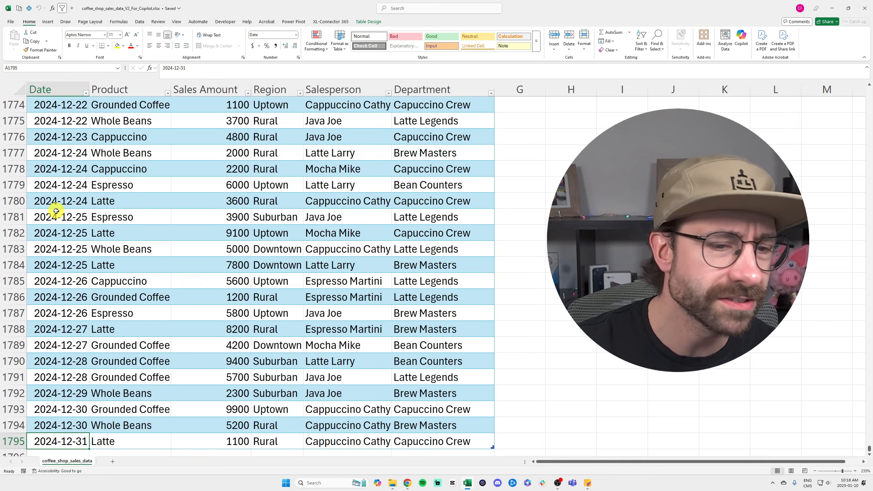
{"action": "left_click", "coordinate": [69, 277]}
{"action": "key", "text": "ctrl+Up"}
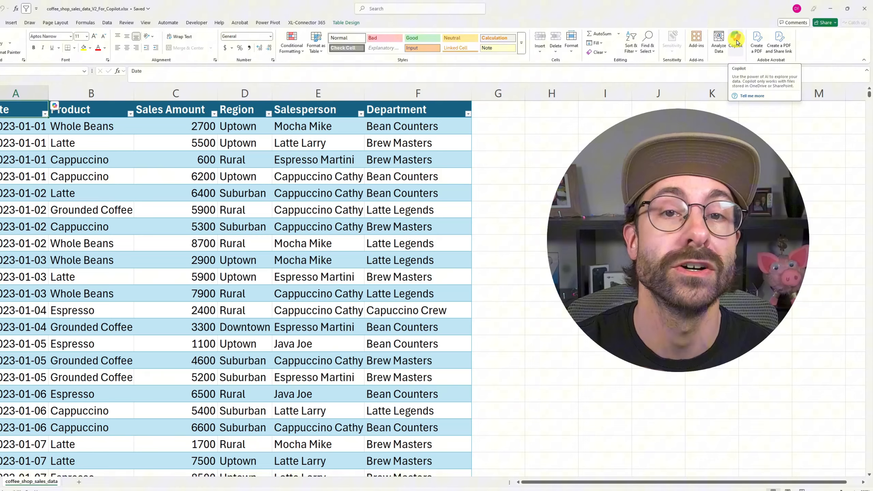
Step: Ask Copilot in a widened pane for an "Analysis" column: "To Investigate" below $1000, "OK all good" above $5000, blank in between
{"action": "left_click", "coordinate": [736, 42]}
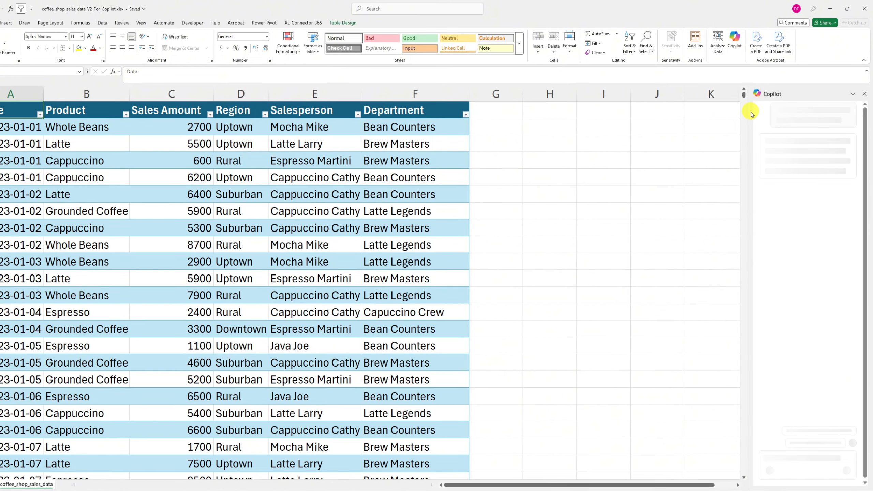
{"action": "left_click_drag", "start_coordinate": [750, 109], "coordinate": [574, 133]}
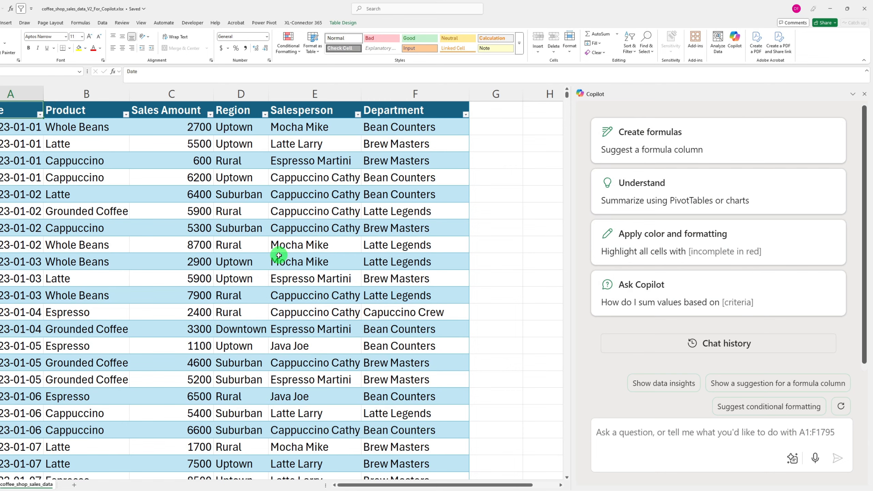
{"action": "type", "text": "Add a column that shows \"To Investigate\" if the sales amount is below 1000$ and \"OK all good\" if the sales amount is above $5000. If the amount is in between, leave it blank. Name this column \"Analysis\""}
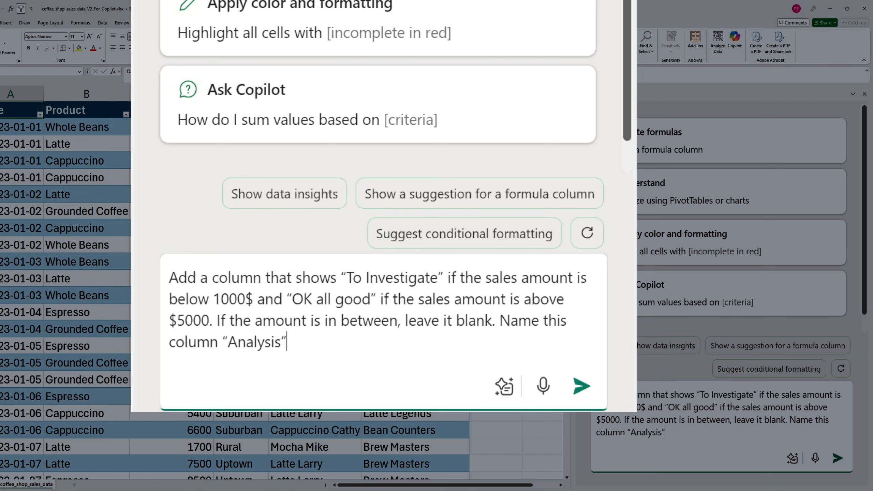
{"action": "left_click", "coordinate": [581, 386]}
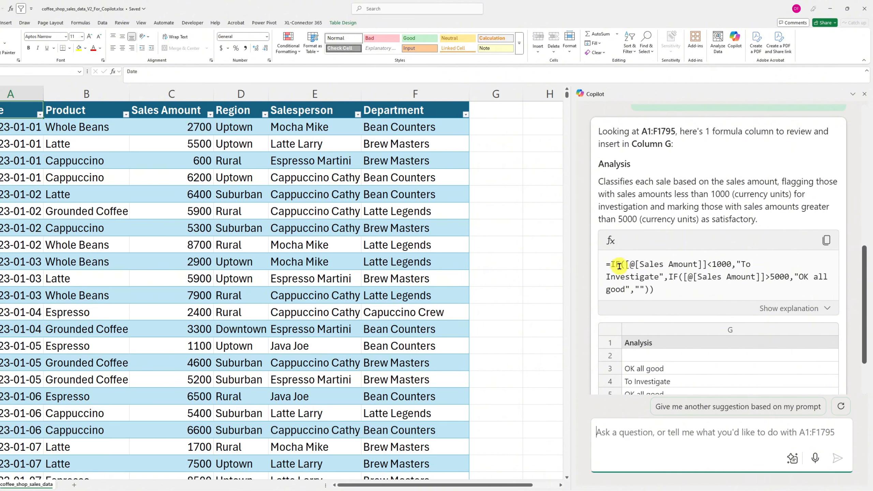
Step: Review the conditions in Copilot's suggested IF formula and insert the Analysis column into column G
{"action": "left_click_drag", "start_coordinate": [625, 265], "coordinate": [705, 264]}
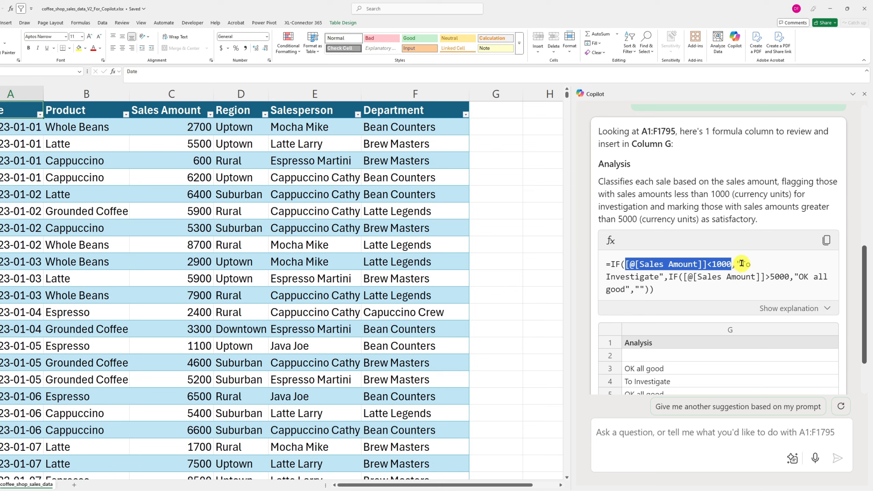
{"action": "left_click_drag", "start_coordinate": [741, 264], "coordinate": [853, 279]}
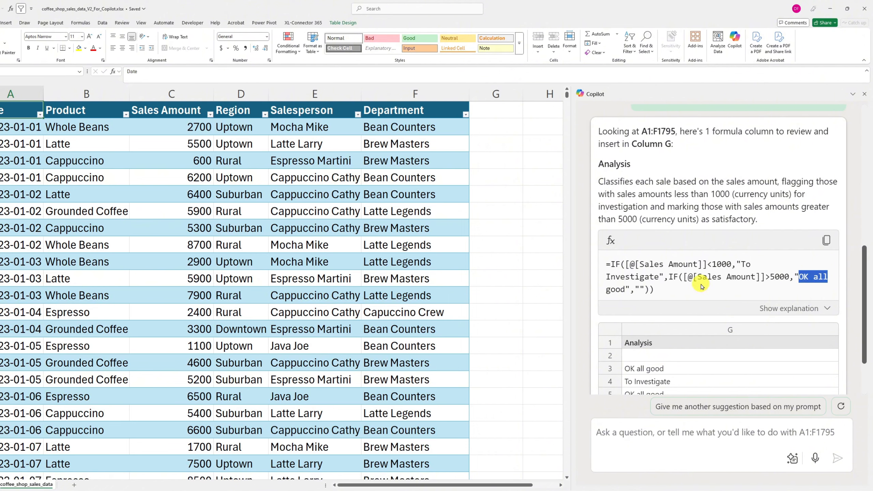
{"action": "scroll", "coordinate": [654, 247], "scroll_direction": "down", "scroll_amount": 2}
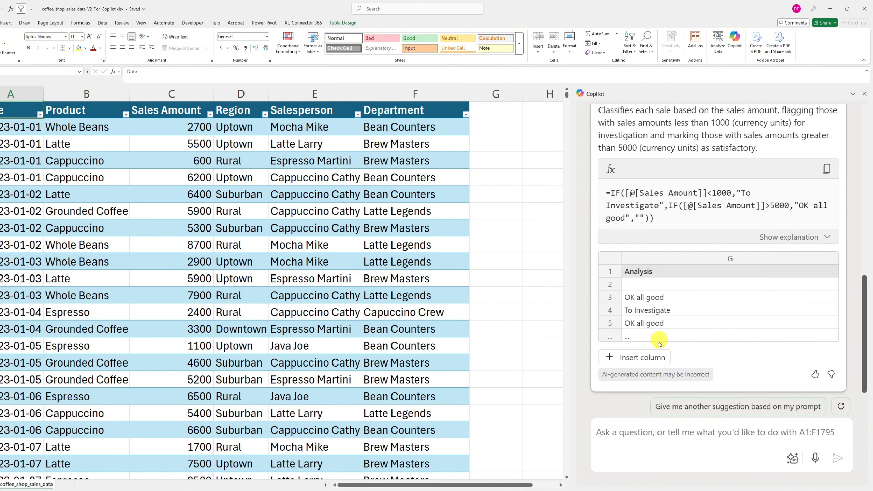
{"action": "mouse_move", "coordinate": [640, 357]}
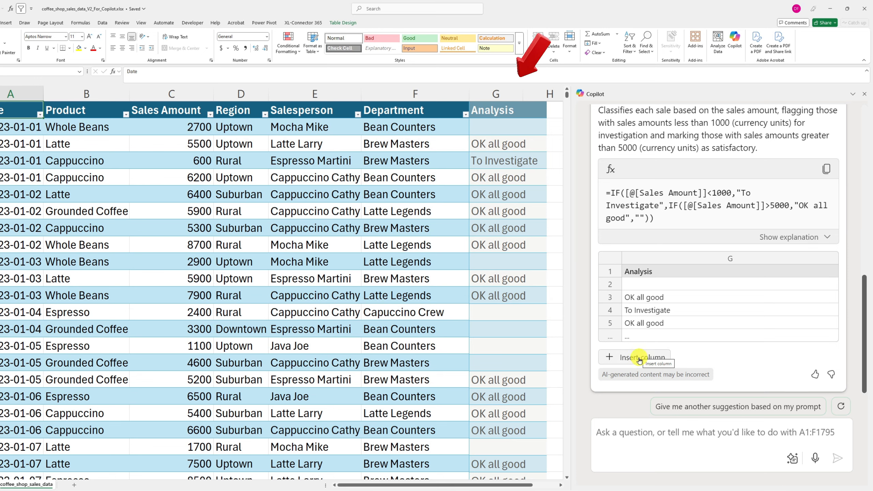
{"action": "left_click", "coordinate": [638, 358]}
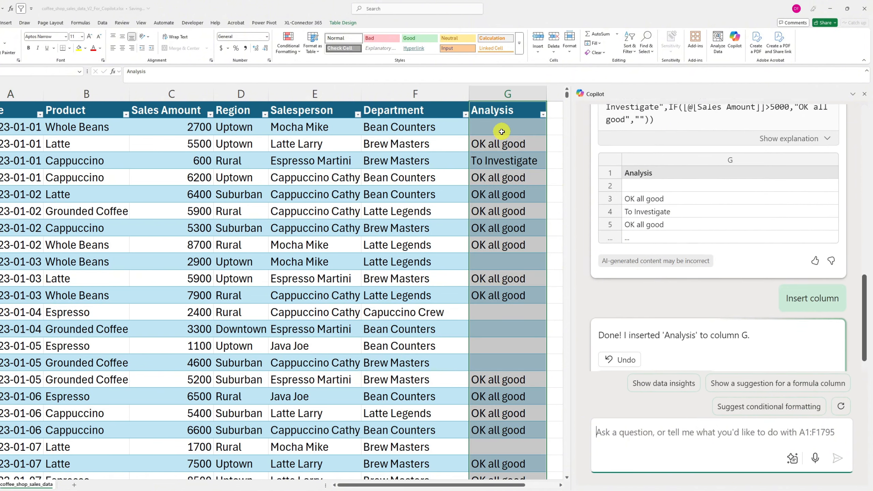
Step: Filter the Analysis column to show only "To Investigate" rows and check their sales amounts
{"action": "left_click", "coordinate": [500, 146]}
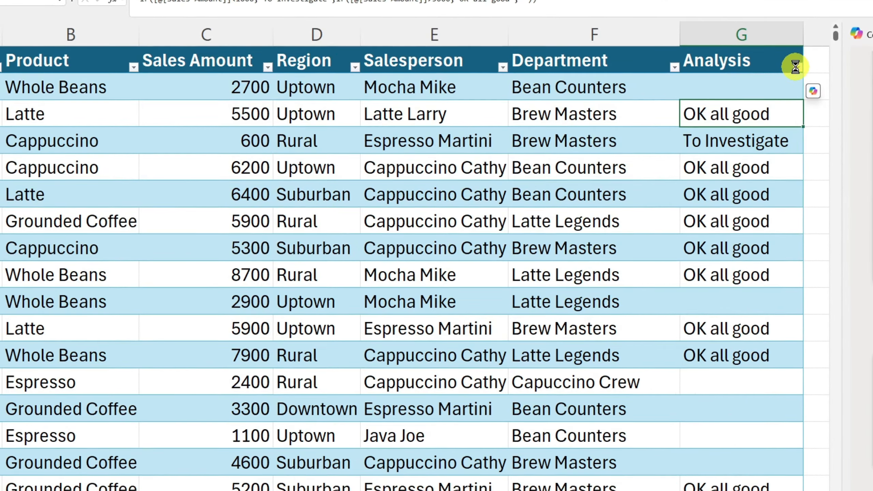
{"action": "left_click", "coordinate": [542, 114]}
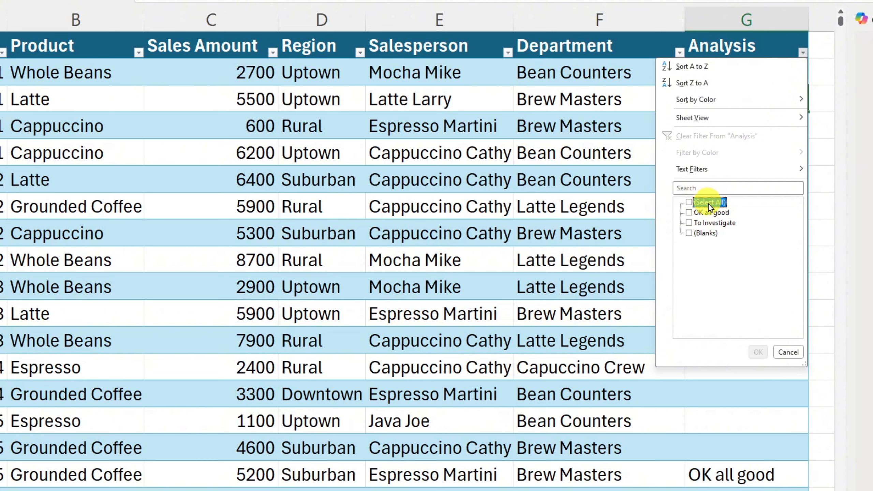
{"action": "left_click", "coordinate": [689, 223]}
{"action": "left_click", "coordinate": [758, 352]}
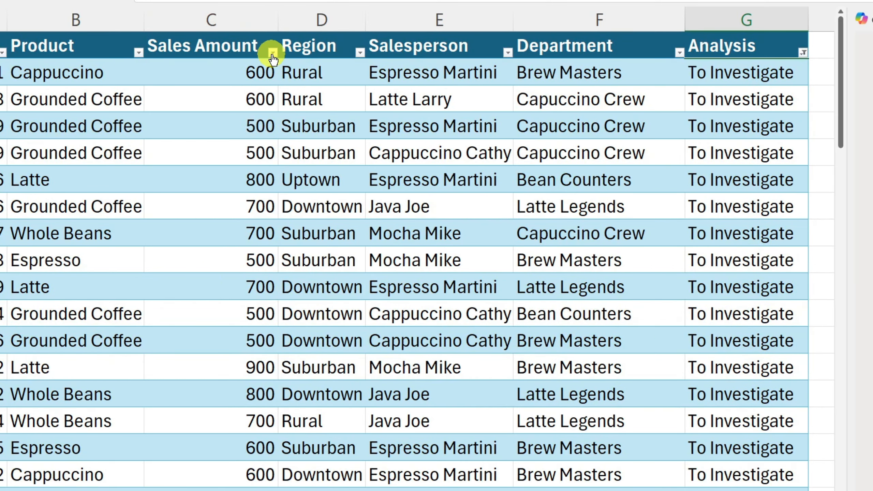
{"action": "scroll", "coordinate": [255, 117], "scroll_direction": "down", "scroll_amount": 10}
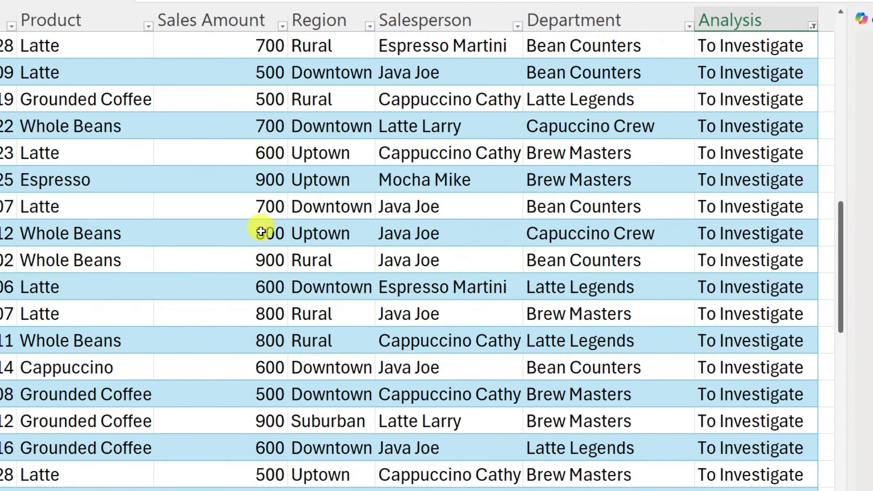
{"action": "scroll", "coordinate": [261, 231], "scroll_direction": "up", "scroll_amount": 10}
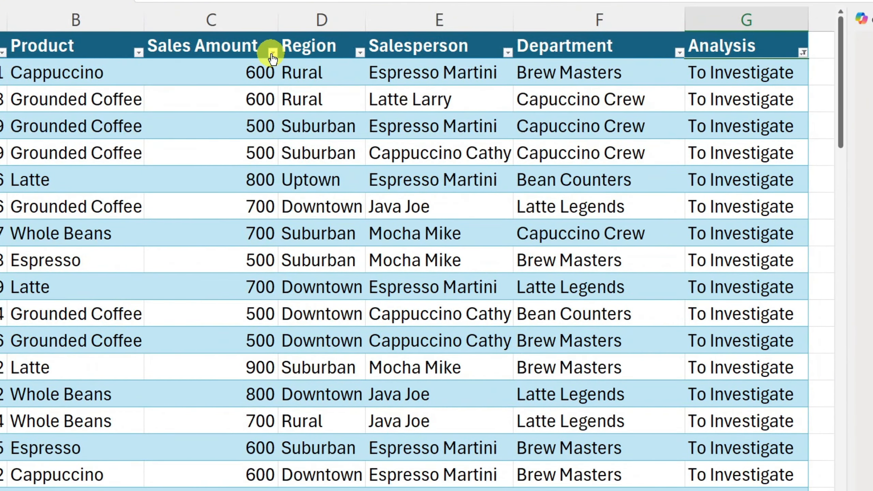
Step: Check the Sales Amount values of the "To Investigate" rows, and switch the Analysis filter to show only "OK all good"
{"action": "left_click", "coordinate": [273, 52]}
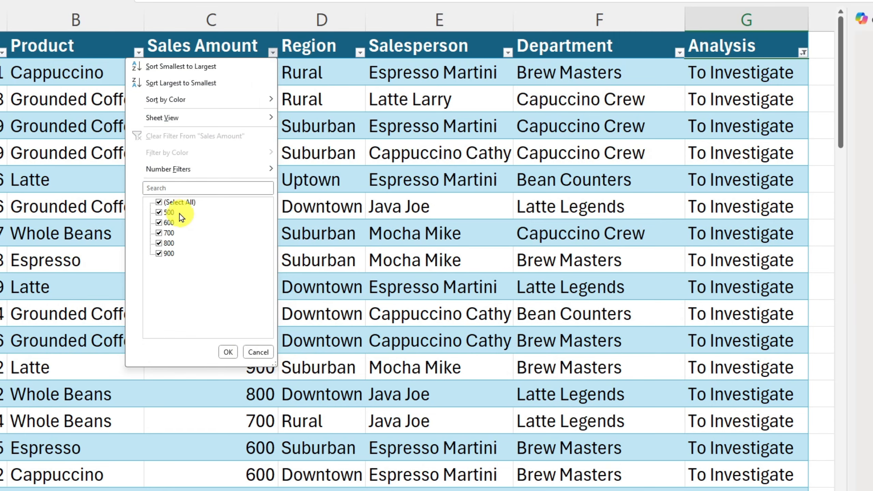
{"action": "left_click", "coordinate": [573, 140]}
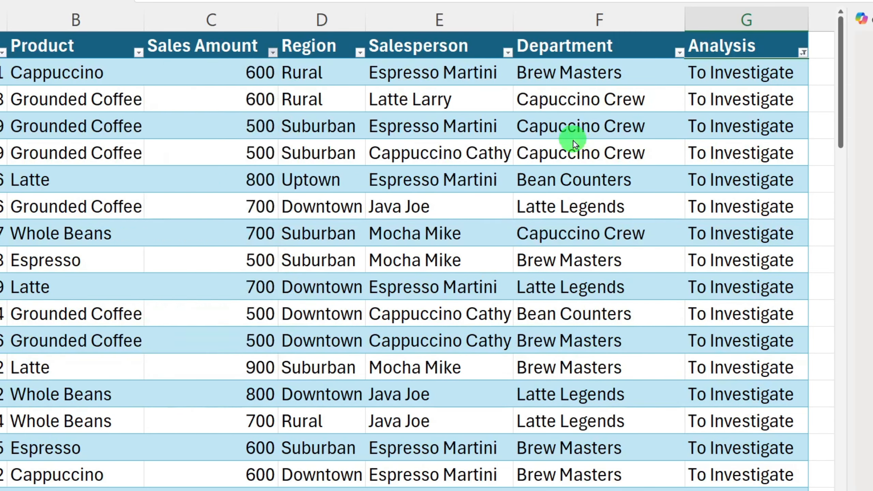
{"action": "left_click", "coordinate": [802, 52]}
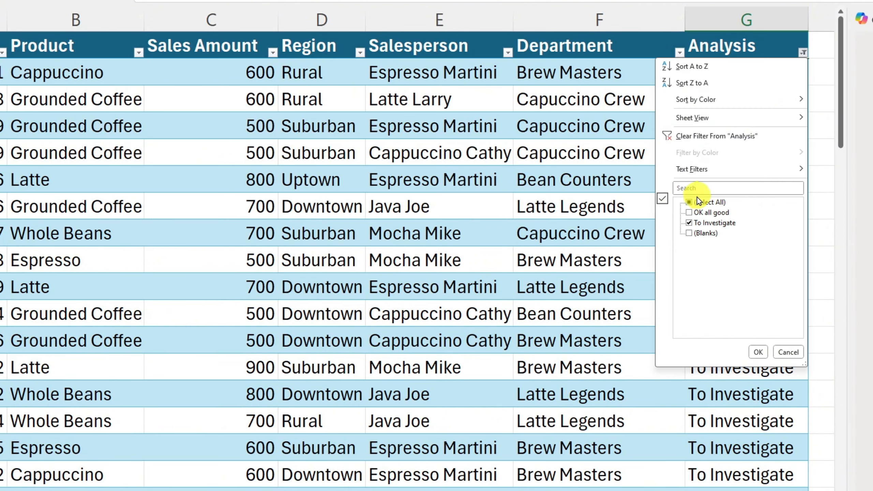
{"action": "left_click", "coordinate": [689, 223]}
{"action": "left_click", "coordinate": [689, 211]}
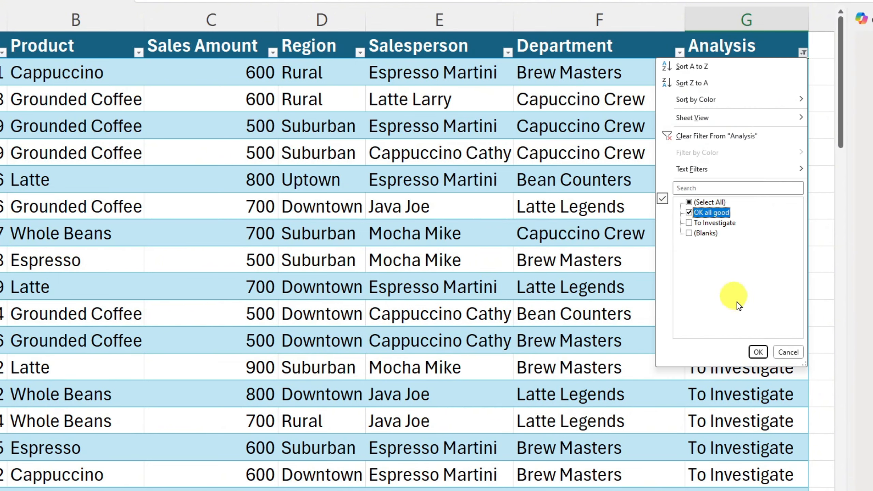
{"action": "left_click", "coordinate": [758, 354]}
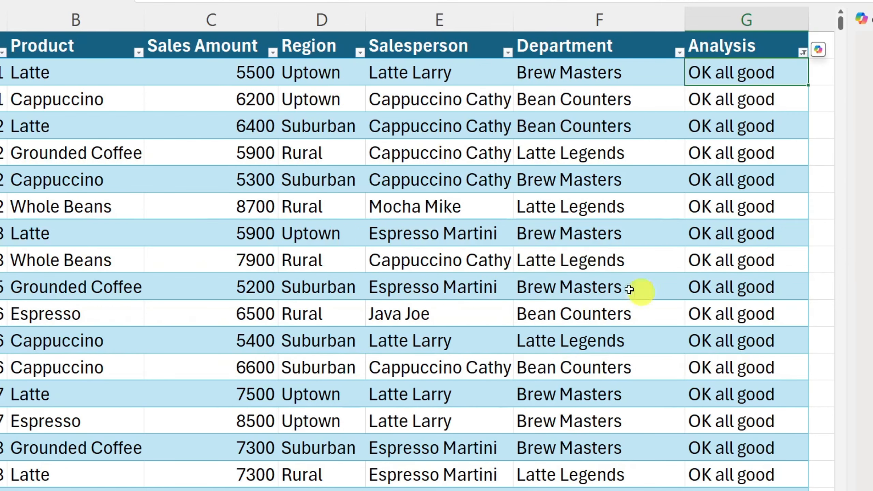
Step: Check the Sales Amount values of the "OK all good" rows from lowest to highest, and clear the Analysis filter
{"action": "left_click", "coordinate": [272, 52]}
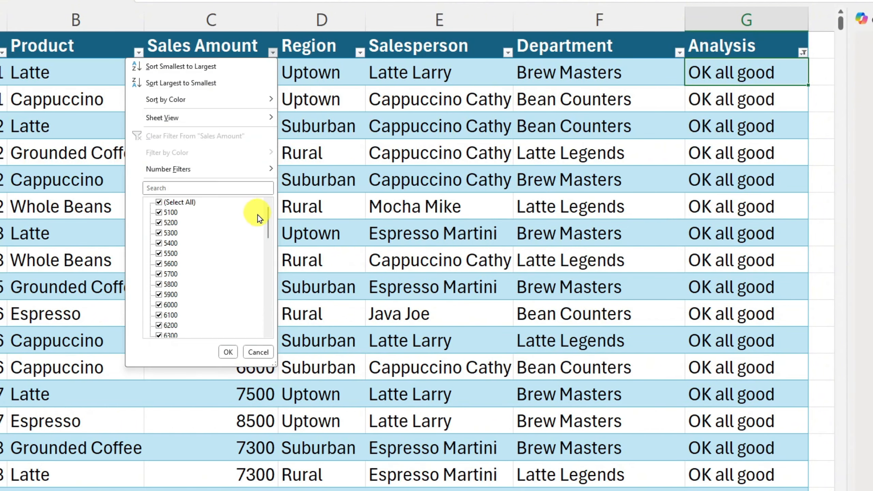
{"action": "left_click_drag", "start_coordinate": [270, 222], "coordinate": [272, 317]}
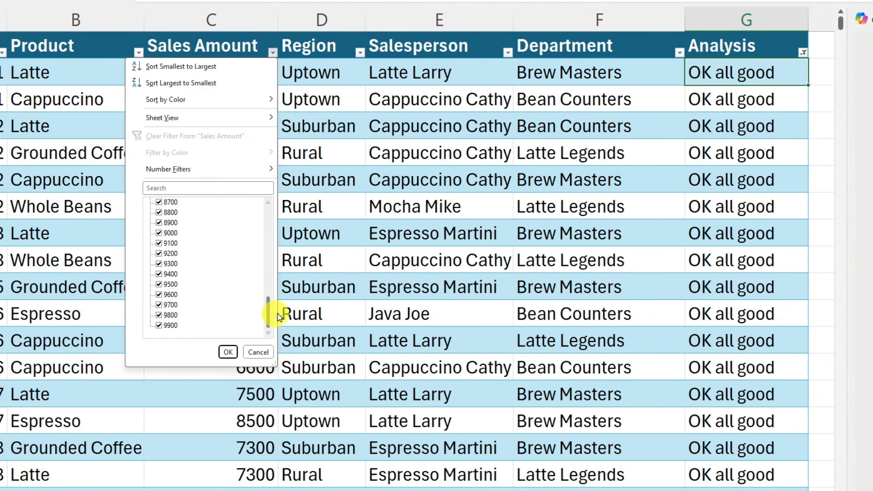
{"action": "left_click", "coordinate": [277, 314]}
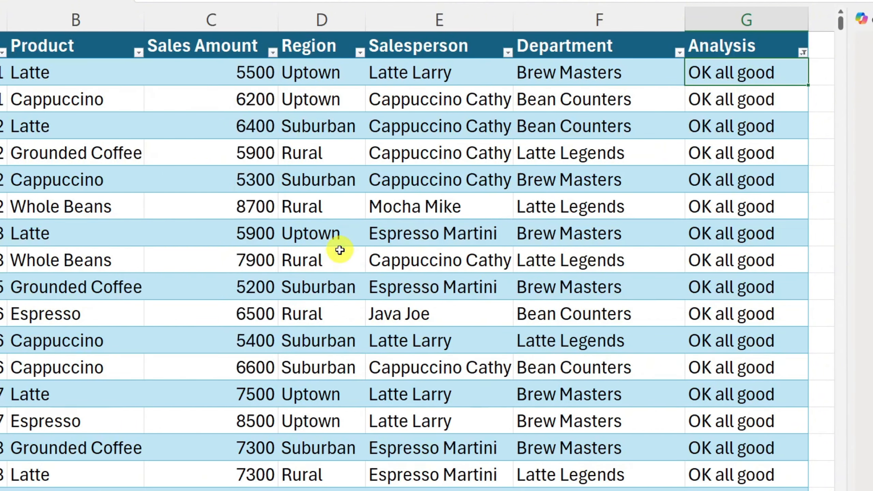
{"action": "left_click", "coordinate": [803, 52]}
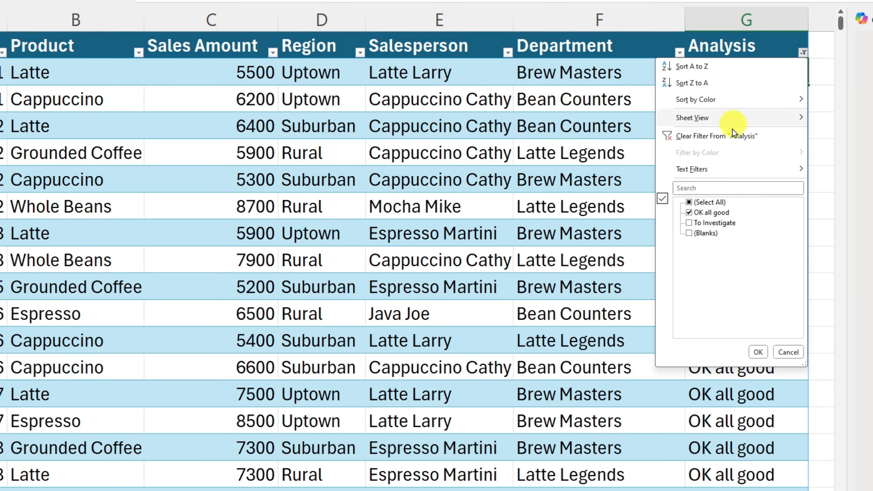
{"action": "left_click", "coordinate": [766, 137]}
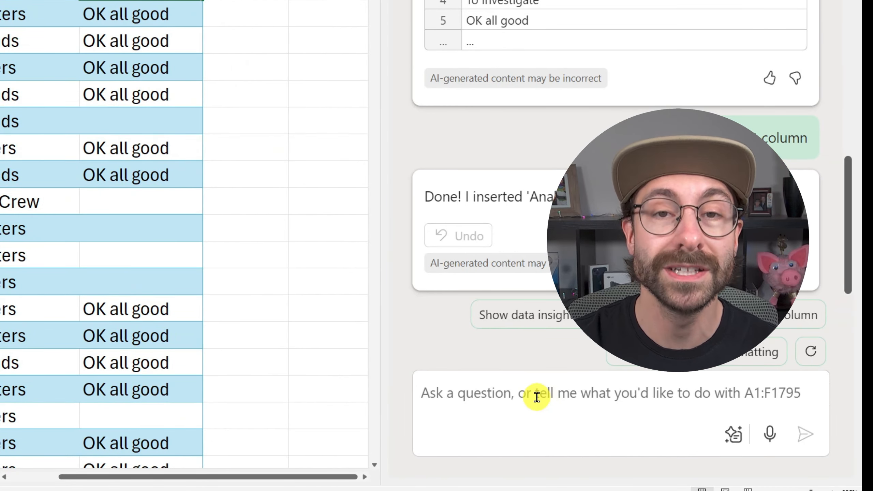
Step: Ask Copilot for a column showing "SUBSCRIBE TO MY CHANNEL" if Analysis is "To investigate" and product is "Cappucino", and insert the suggested Message column
{"action": "left_click", "coordinate": [537, 397]}
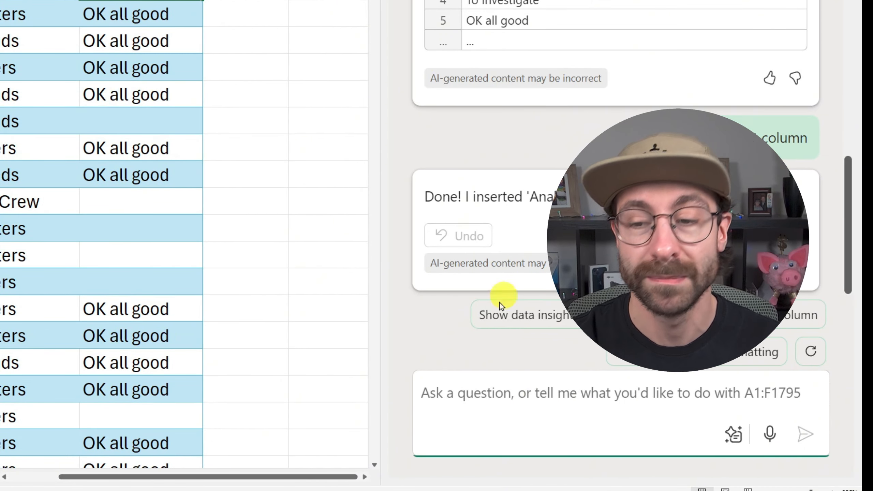
{"action": "type", "text": "Add a column that shows \"SUBSCRIBE TO MY CHANNEL\" if the Analysis column shows \"To investigate\" and the product is \"Cappucino\"."}
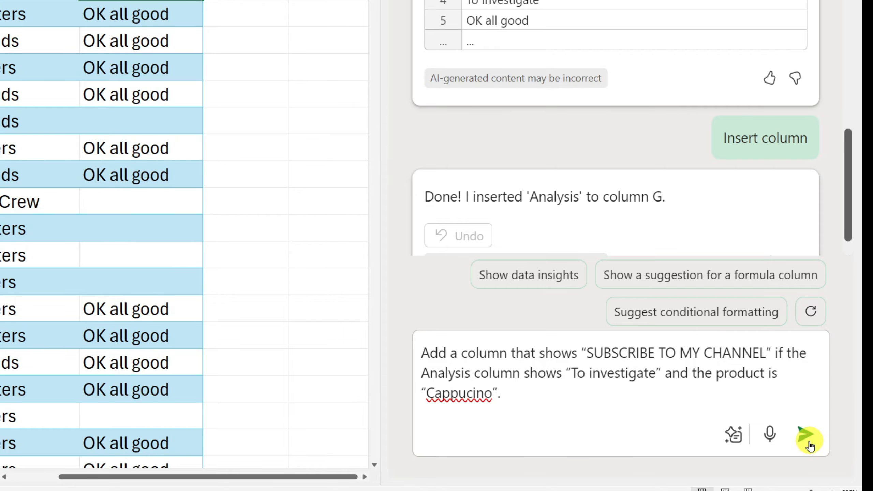
{"action": "left_click", "coordinate": [798, 447]}
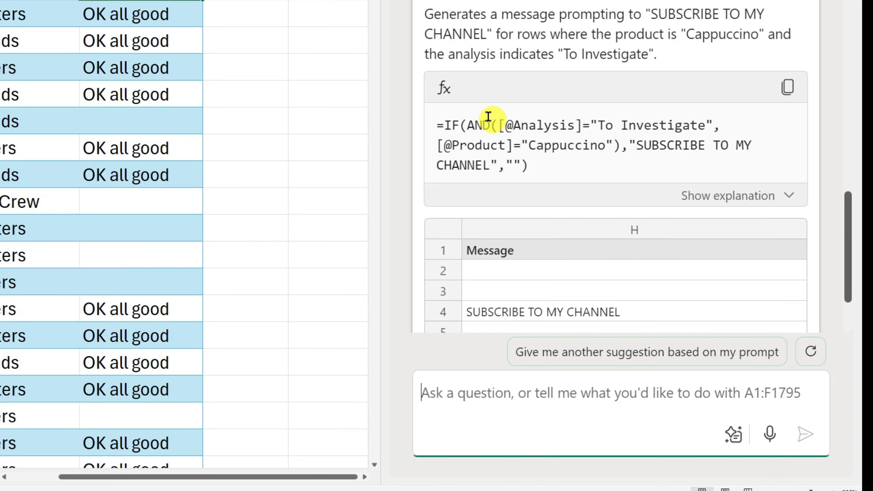
{"action": "scroll", "coordinate": [543, 99], "scroll_direction": "down", "scroll_amount": 3}
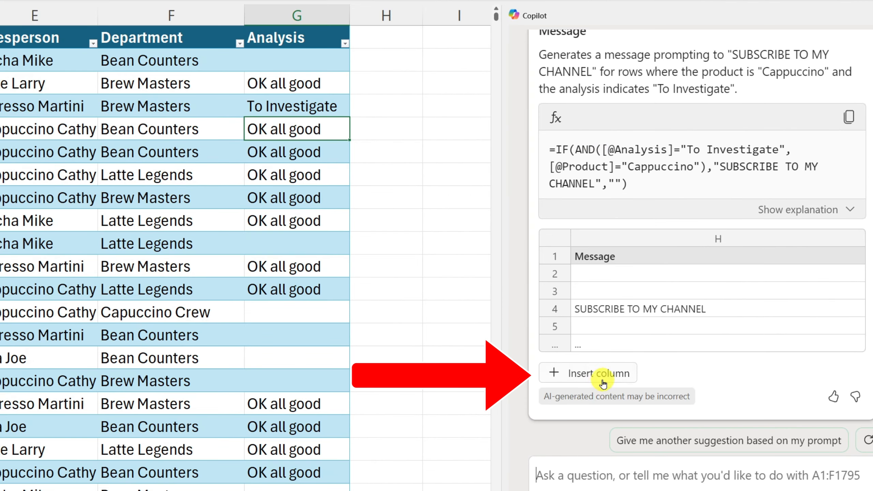
{"action": "left_click", "coordinate": [602, 382]}
Step: Check row 4's Product, Sales Amount, Analysis and Message cells against the conditions of the new column
{"action": "left_click", "coordinate": [295, 110]}
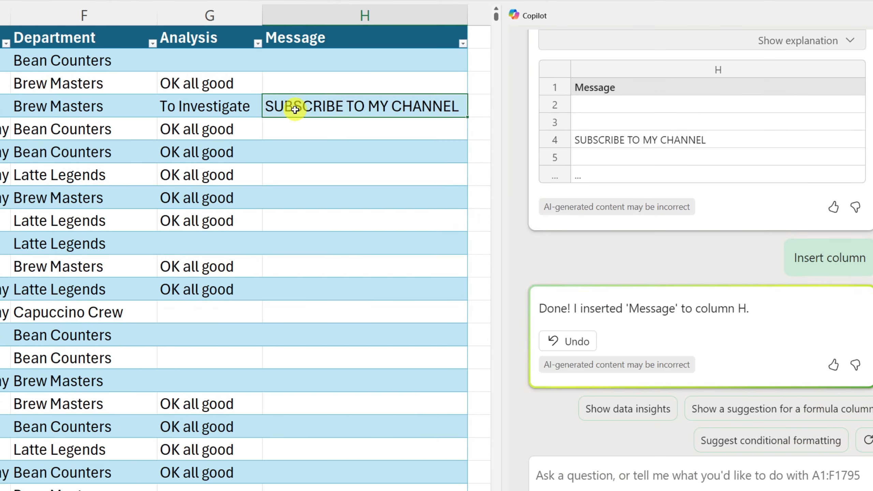
{"action": "key", "text": "ctrl+shift+Left"}
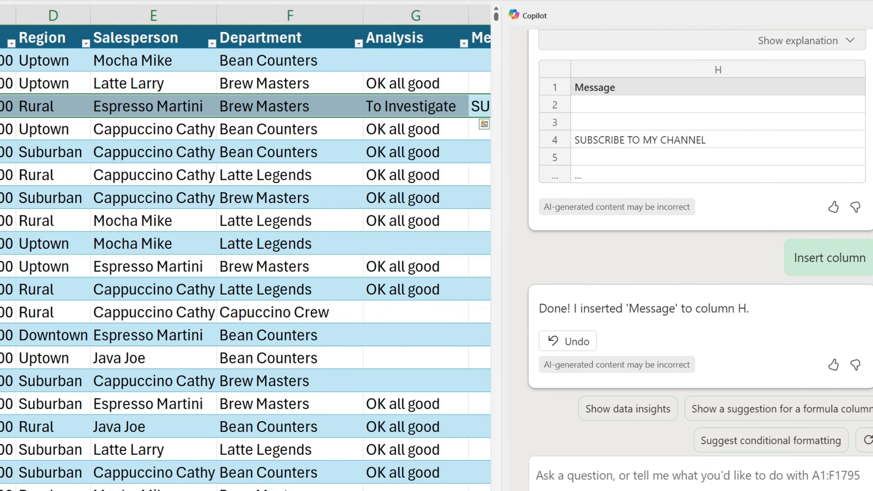
{"action": "left_click", "coordinate": [870, 15]}
{"action": "left_click_drag", "start_coordinate": [9, 106], "coordinate": [747, 106]}
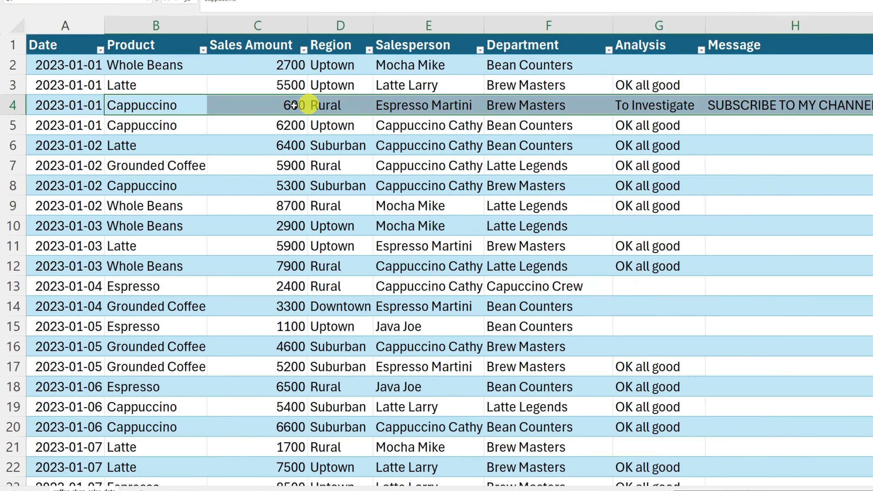
{"action": "left_click", "coordinate": [280, 102]}
{"action": "left_click", "coordinate": [615, 103]}
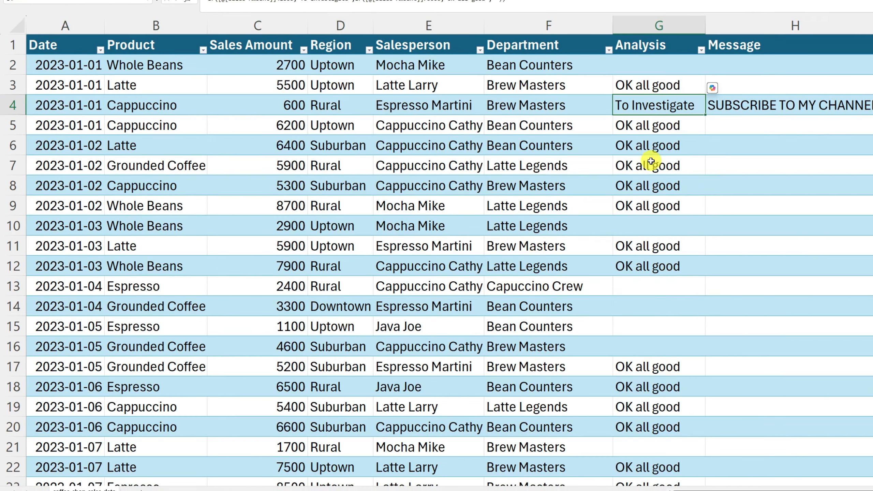
{"action": "left_click", "coordinate": [750, 107]}
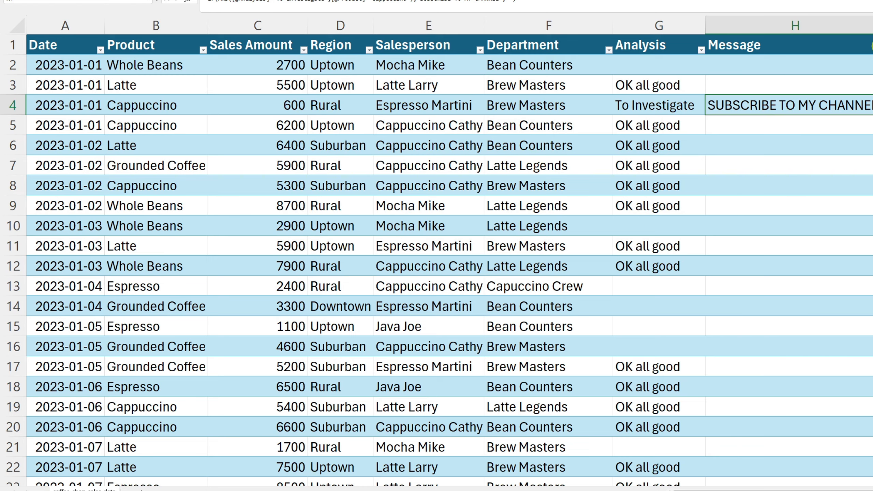
Step: Filter the Message column to show only the "SUBSCRIBE TO MY CHANNEL" rows
{"action": "left_click", "coordinate": [872, 46]}
{"action": "left_click", "coordinate": [816, 163]}
{"action": "left_click", "coordinate": [818, 170]}
{"action": "left_click", "coordinate": [847, 273]}
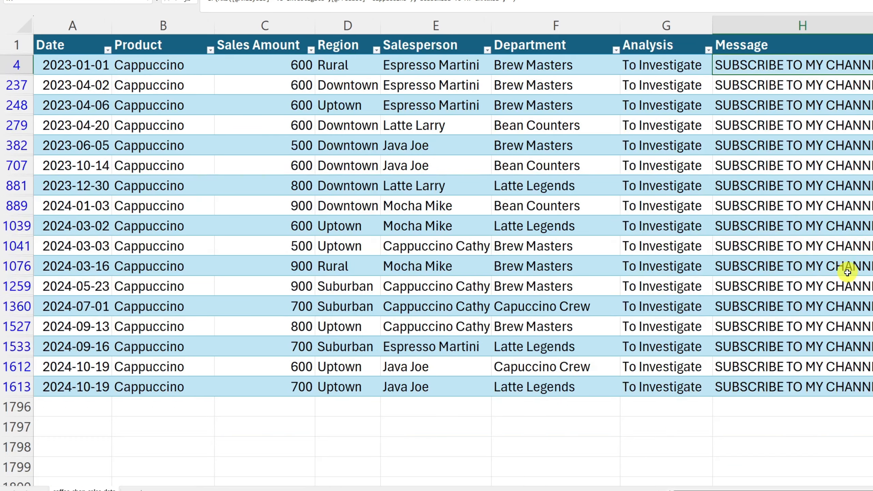
Step: Check the Message, Product, Sales Amount and Analysis values of the filtered rows, and clear the Message filter
{"action": "left_click_drag", "start_coordinate": [760, 72], "coordinate": [800, 384]}
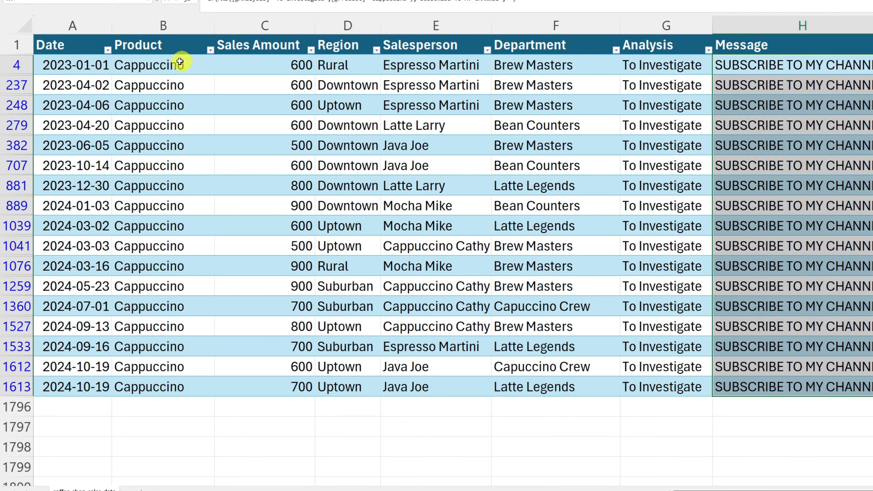
{"action": "left_click_drag", "start_coordinate": [177, 65], "coordinate": [195, 388]}
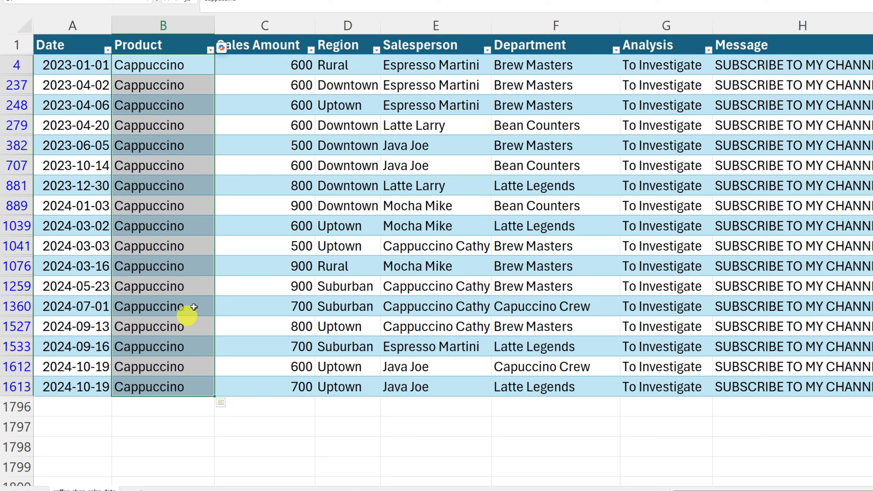
{"action": "left_click_drag", "start_coordinate": [286, 65], "coordinate": [271, 392]}
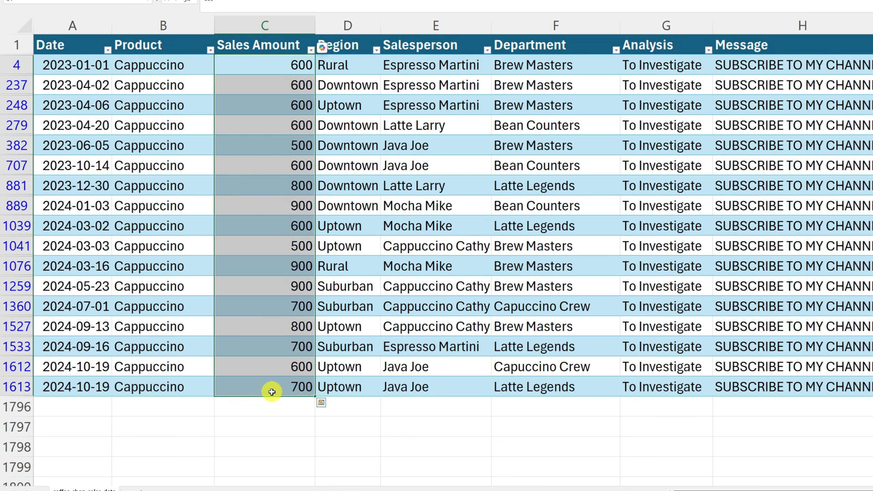
{"action": "left_click_drag", "start_coordinate": [662, 65], "coordinate": [663, 384]}
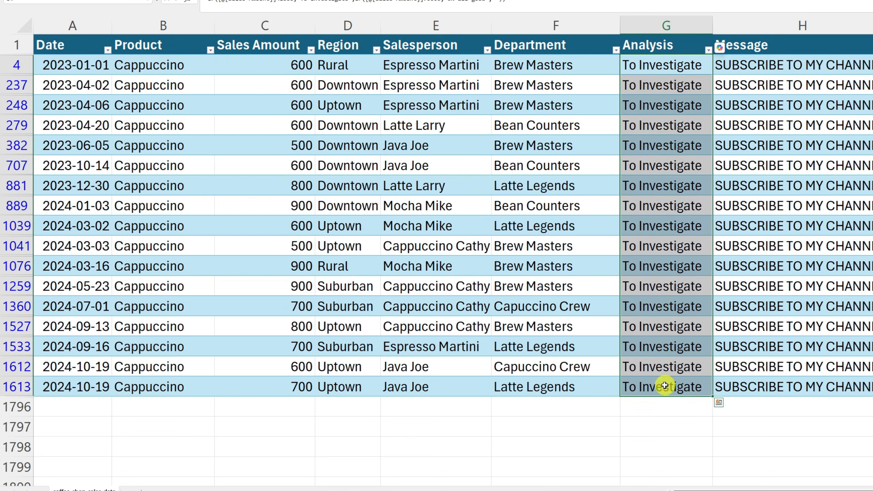
{"action": "left_click", "coordinate": [858, 88]}
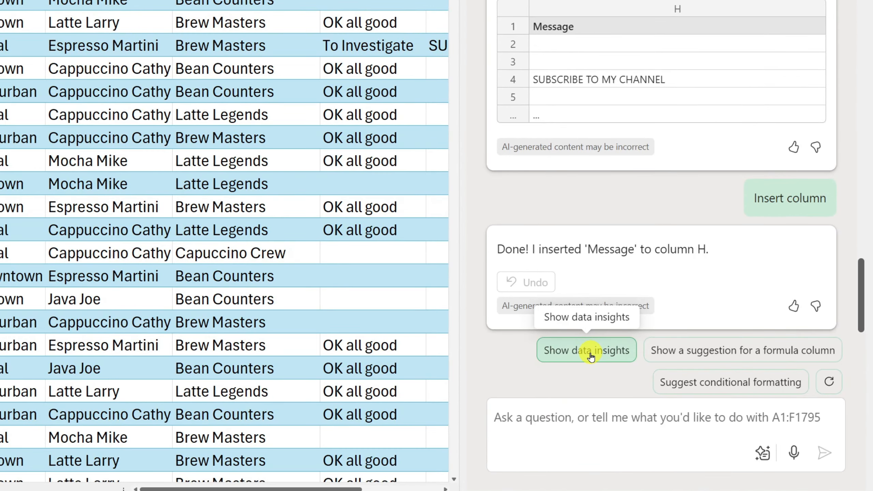
Step: Ask Copilot to show data insights for the sales table and read through its replies
{"action": "left_click", "coordinate": [590, 358]}
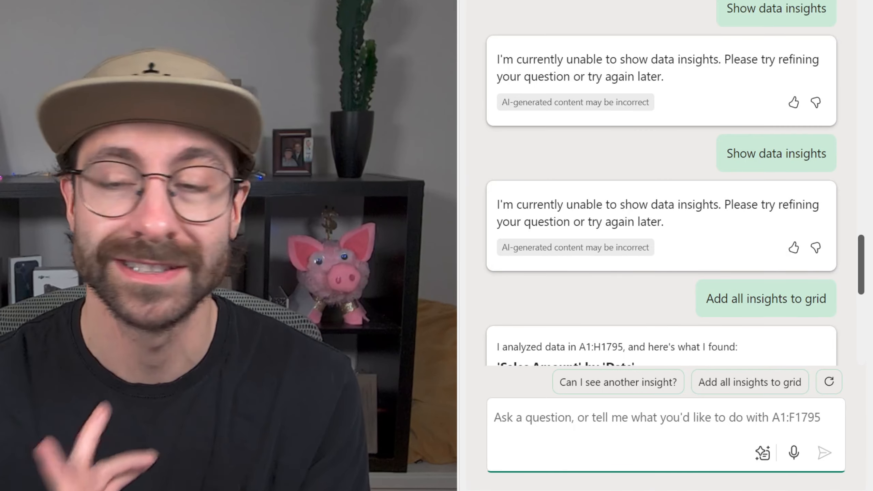
{"action": "left_click_drag", "start_coordinate": [493, 62], "coordinate": [827, 68]}
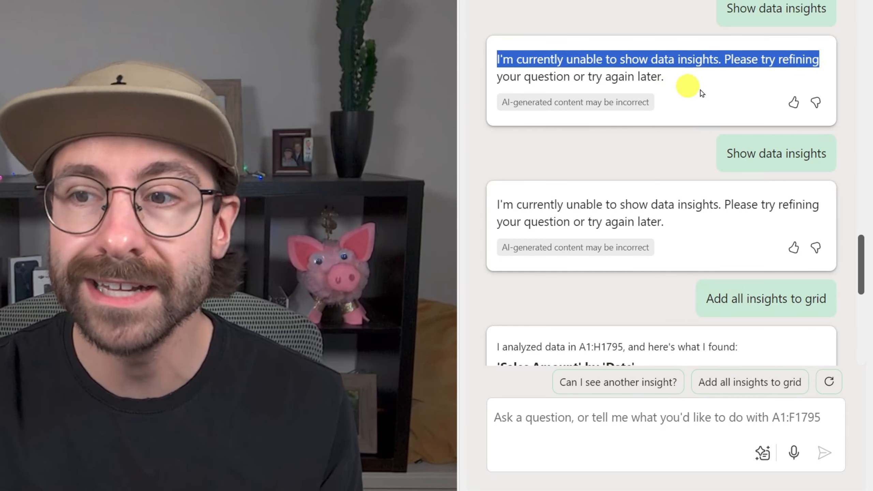
{"action": "left_click_drag", "start_coordinate": [727, 154], "coordinate": [828, 153]}
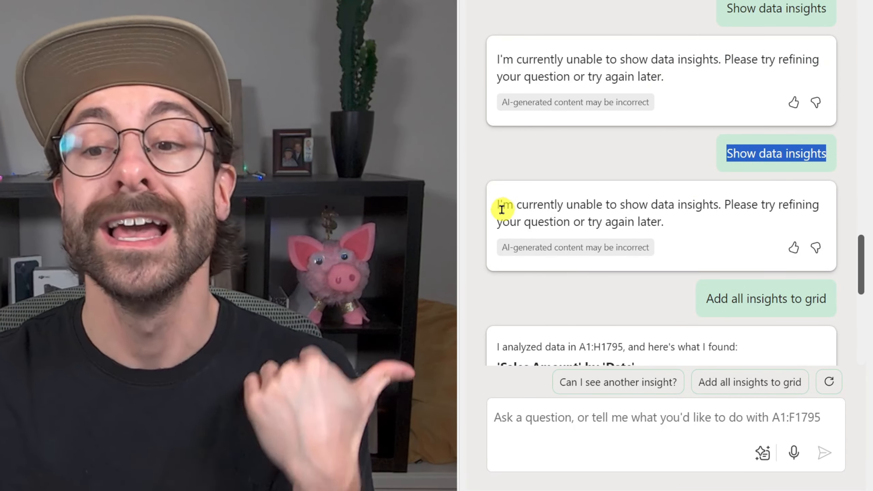
{"action": "left_click_drag", "start_coordinate": [502, 209], "coordinate": [835, 206]}
{"action": "scroll", "coordinate": [626, 205], "scroll_direction": "down", "scroll_amount": 1}
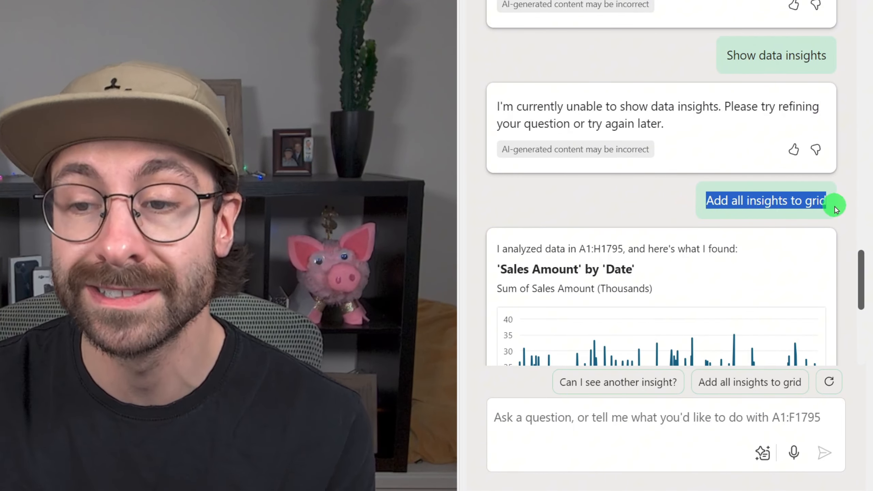
Step: Review Copilot's 'Sales Amount' by 'Date' insight chart and add it to a new sheet
{"action": "scroll", "coordinate": [713, 195], "scroll_direction": "down", "scroll_amount": 5}
{"action": "scroll", "coordinate": [676, 170], "scroll_direction": "up", "scroll_amount": 1}
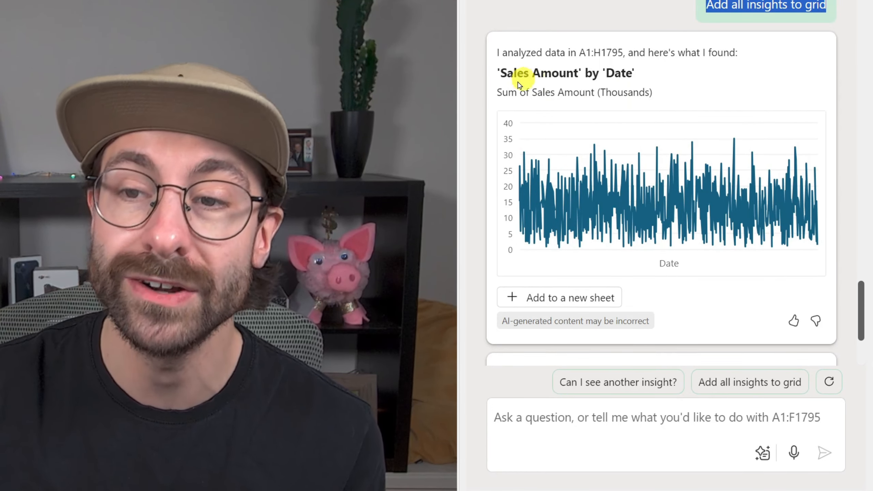
{"action": "left_click_drag", "start_coordinate": [500, 73], "coordinate": [659, 72]}
{"action": "left_click", "coordinate": [597, 89]}
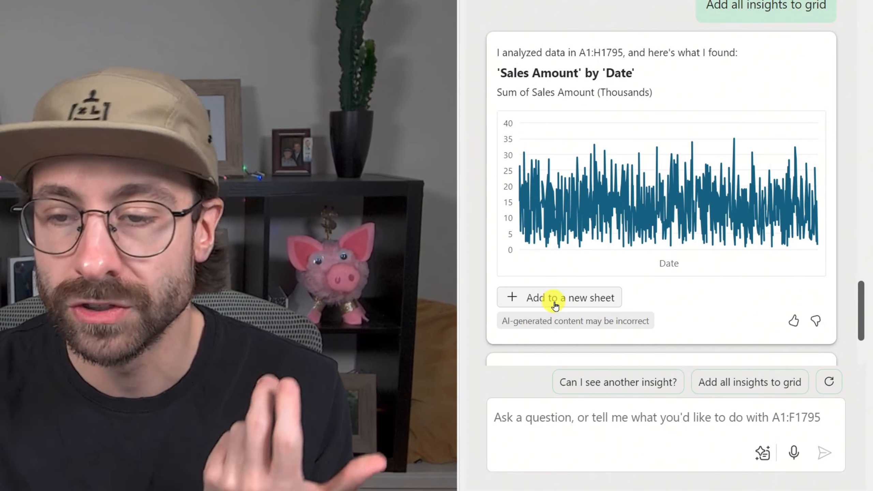
{"action": "left_click", "coordinate": [566, 301]}
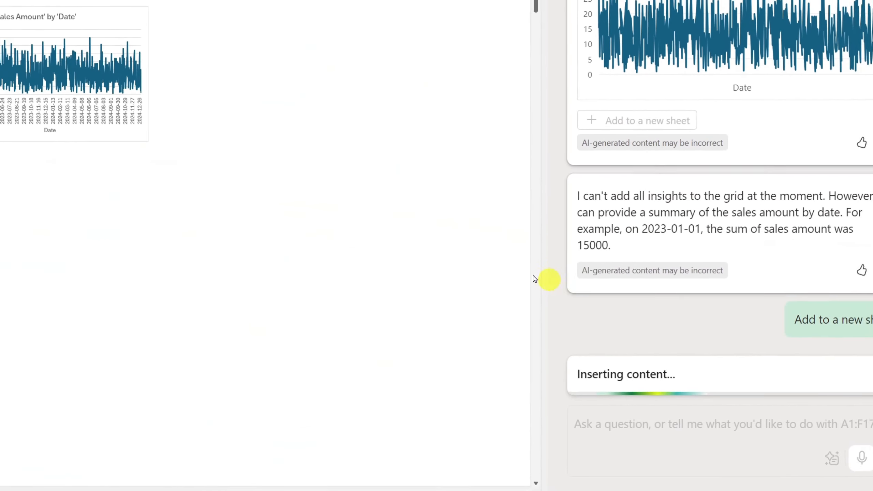
{"action": "left_click", "coordinate": [187, 250]}
{"action": "scroll", "coordinate": [71, 86], "scroll_direction": "up", "scroll_amount": 4}
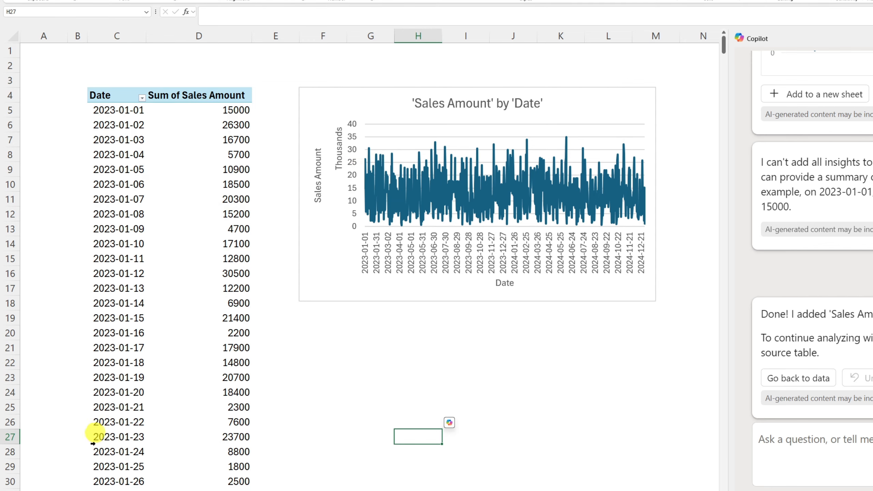
Step: Return to the coffee shop sales data sheet and have Copilot add all insights to the grid
{"action": "left_click", "coordinate": [103, 490]}
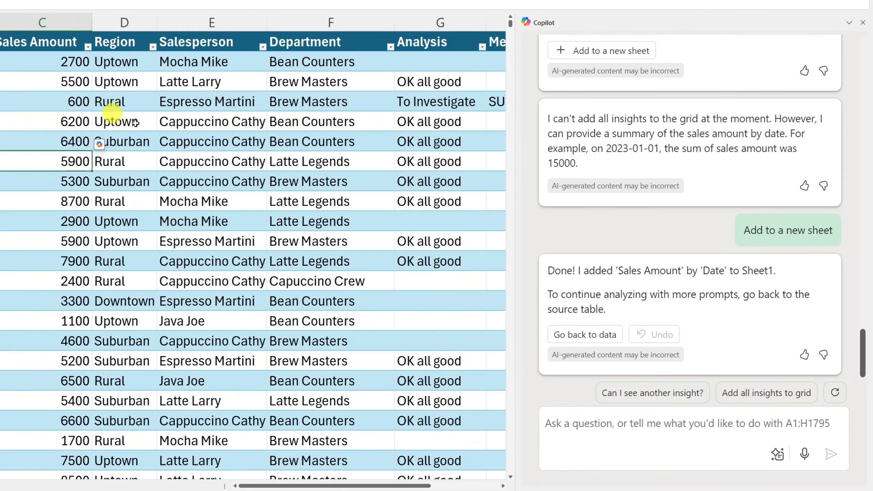
{"action": "left_click", "coordinate": [769, 398]}
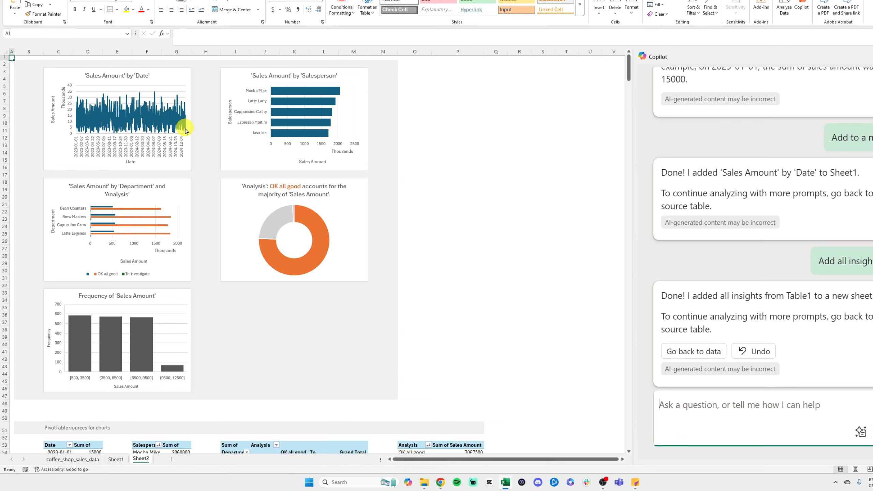
Step: Review the insight charts on the new sheet, including sales by department and analysis, the Analysis doughnut, and the sales amount frequency chart
{"action": "scroll", "coordinate": [138, 195], "scroll_direction": "up", "scroll_amount": 3}
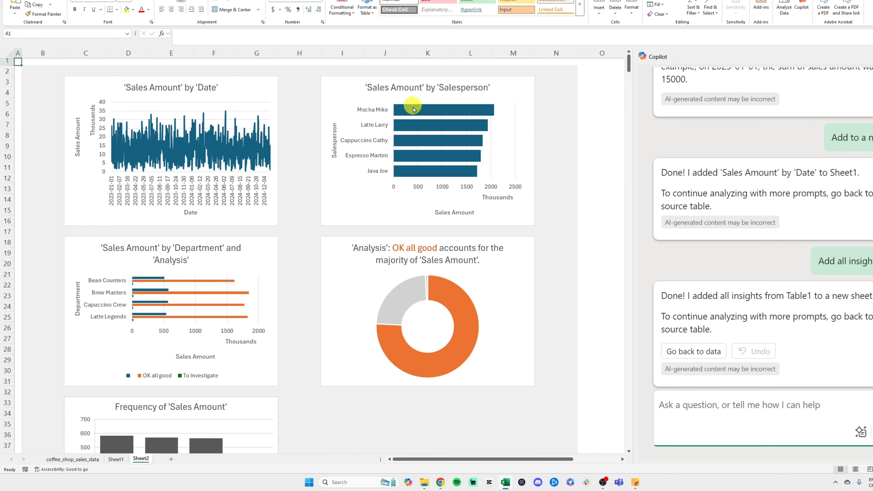
{"action": "left_click", "coordinate": [183, 254]}
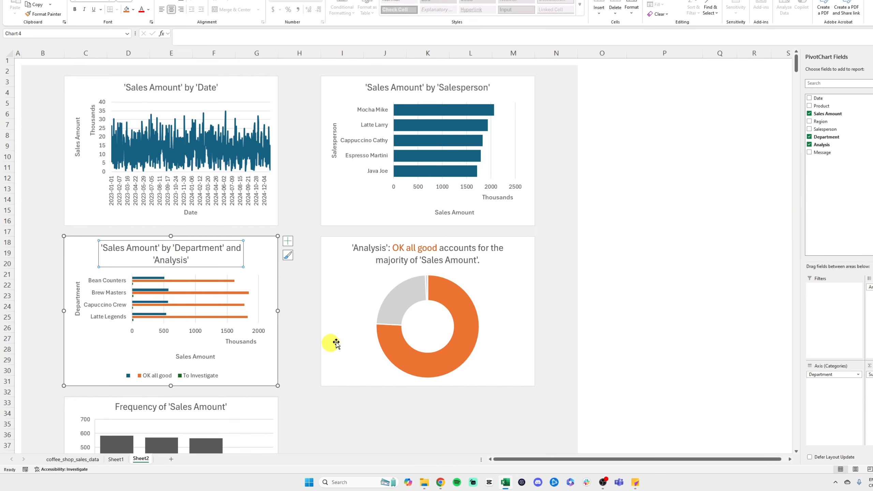
{"action": "scroll", "coordinate": [337, 343], "scroll_direction": "down", "scroll_amount": 3}
{"action": "left_click", "coordinate": [389, 154]}
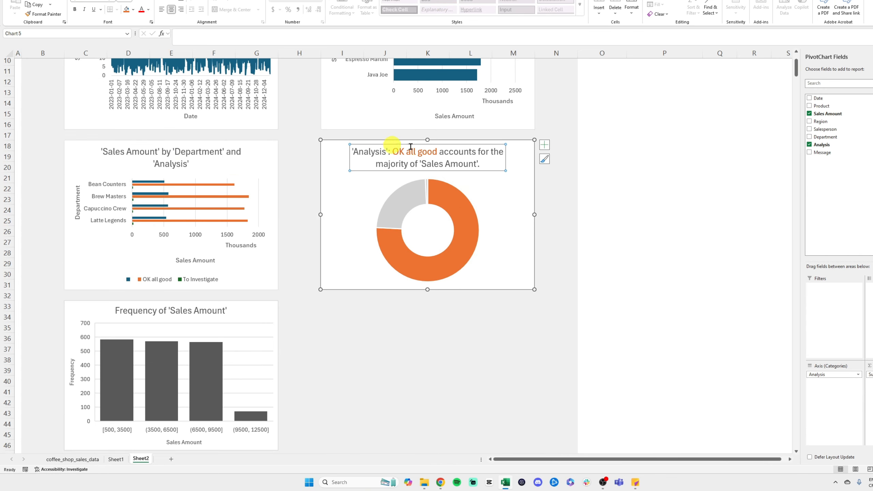
{"action": "mouse_move", "coordinate": [445, 202]}
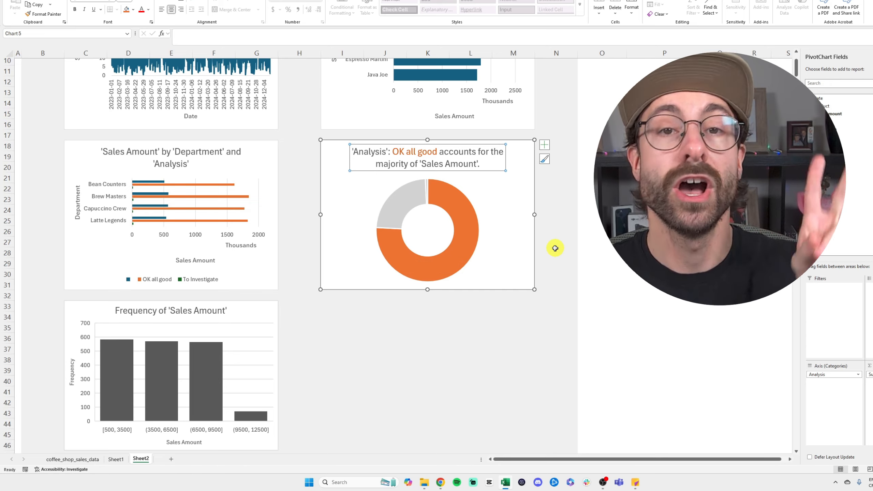
{"action": "scroll", "coordinate": [471, 210], "scroll_direction": "down", "scroll_amount": 6}
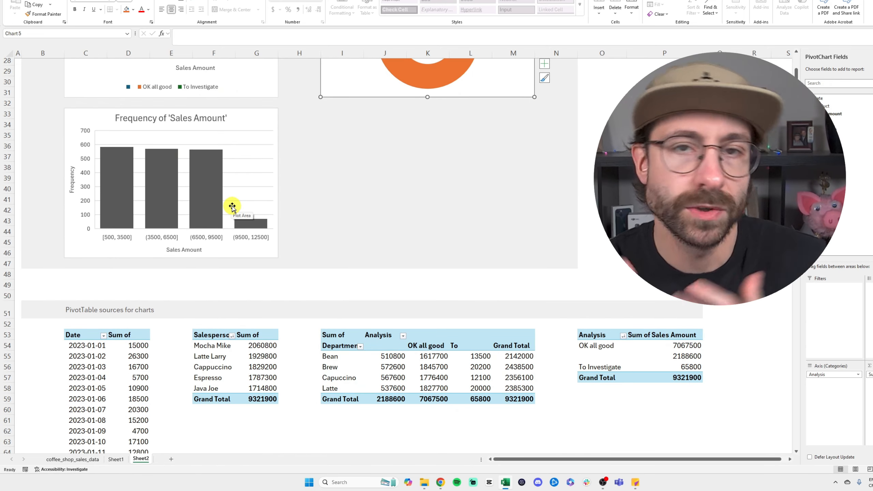
Step: Examine the PivotTable sources for the charts, starting at row 51 of the insights sheet
{"action": "scroll", "coordinate": [235, 206], "scroll_direction": "down", "scroll_amount": 1}
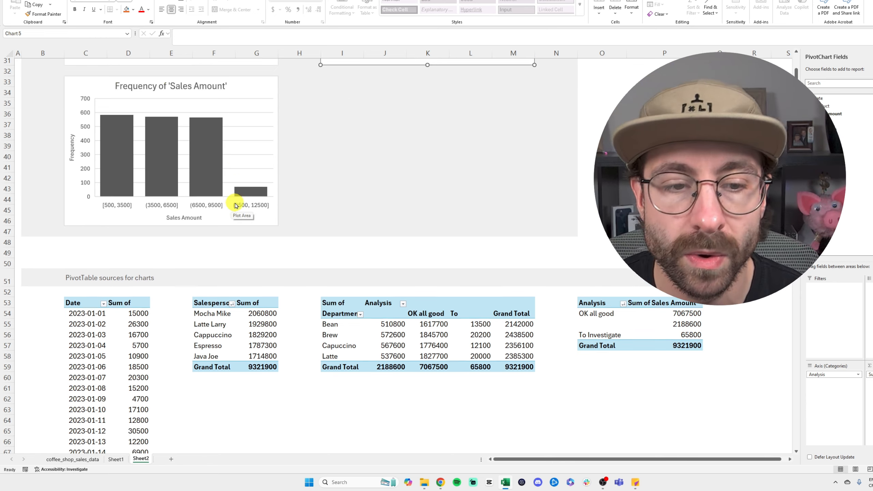
{"action": "scroll", "coordinate": [235, 205], "scroll_direction": "down", "scroll_amount": 4}
{"action": "left_click_drag", "start_coordinate": [70, 151], "coordinate": [604, 377]}
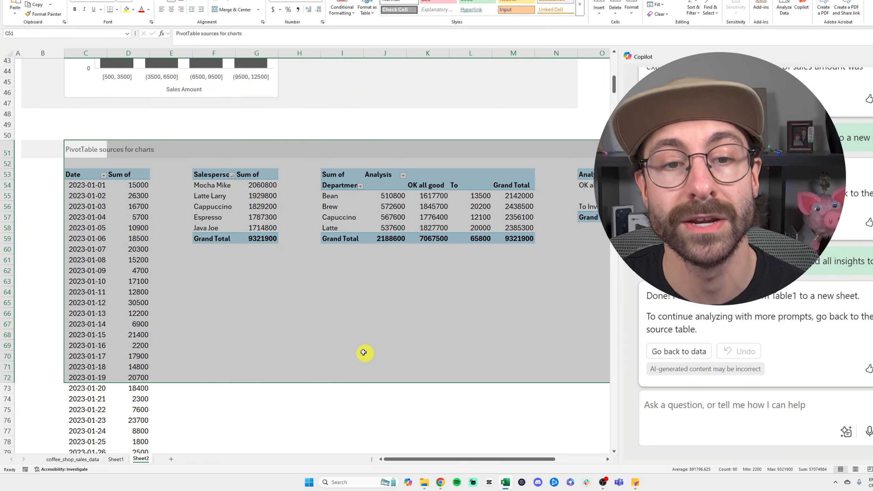
{"action": "left_click", "coordinate": [360, 348]}
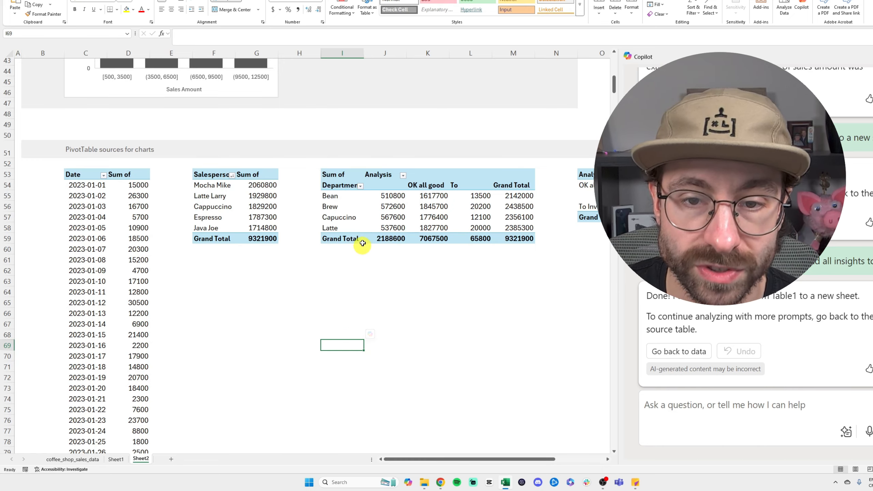
Step: Replace Department with Salesperson as the row field of the PivotTable that breaks down Sales Amount by Analysis
{"action": "left_click", "coordinate": [337, 180]}
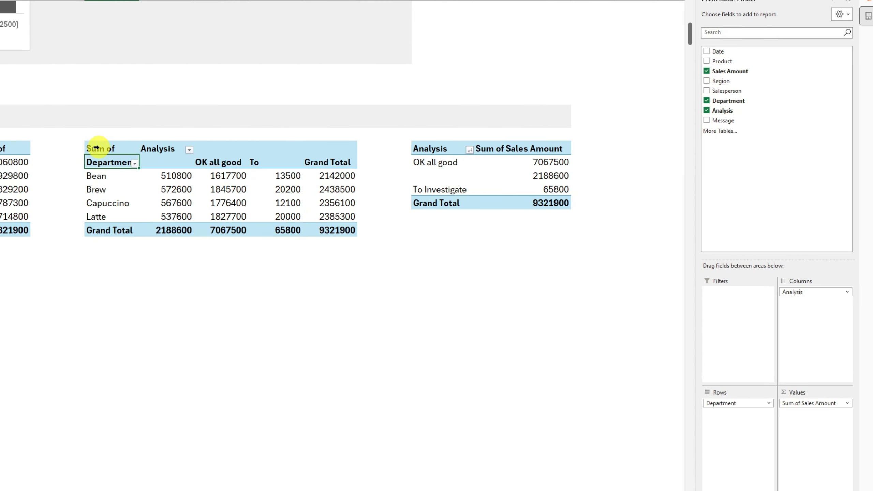
{"action": "left_click", "coordinate": [96, 148]}
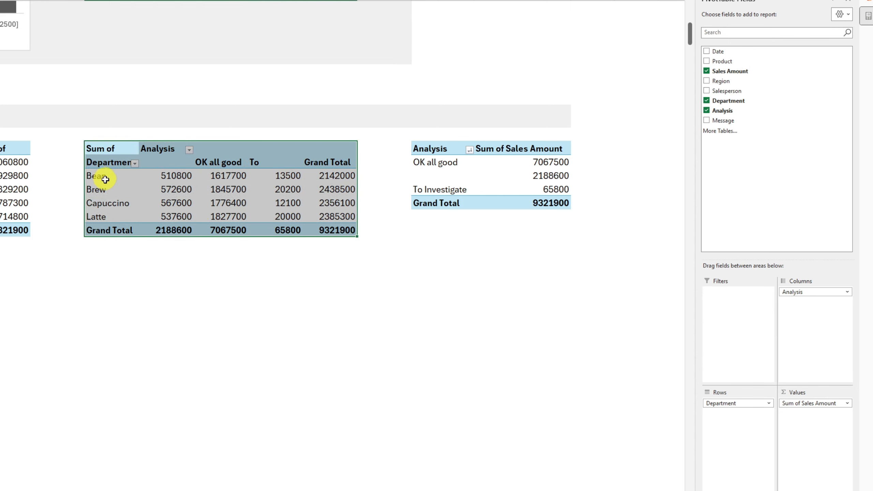
{"action": "left_click", "coordinate": [111, 188]}
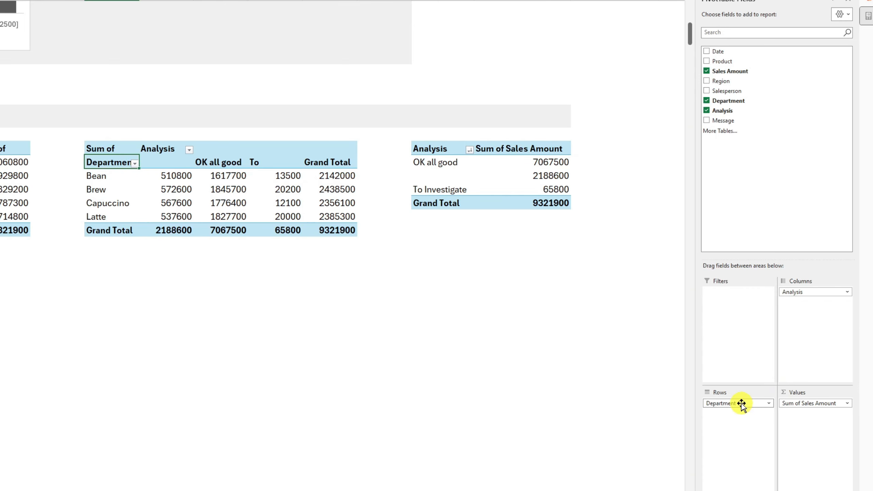
{"action": "left_click_drag", "start_coordinate": [742, 404], "coordinate": [606, 347]}
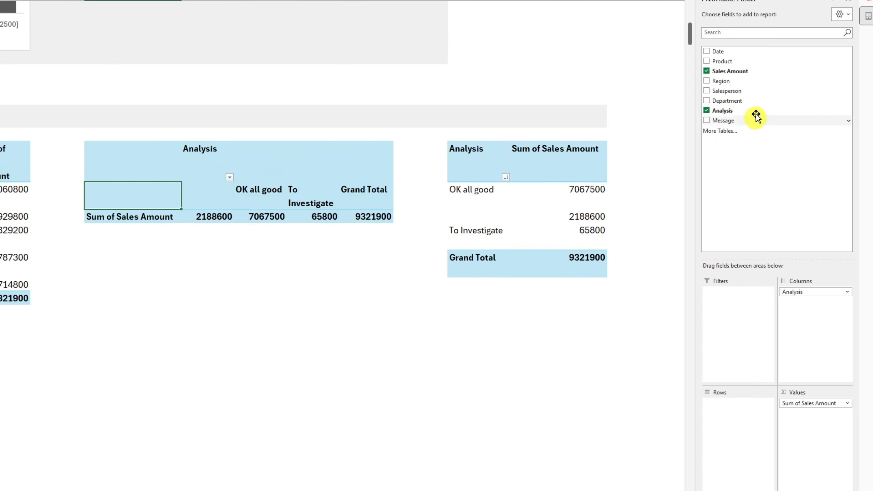
{"action": "left_click_drag", "start_coordinate": [740, 92], "coordinate": [728, 430]}
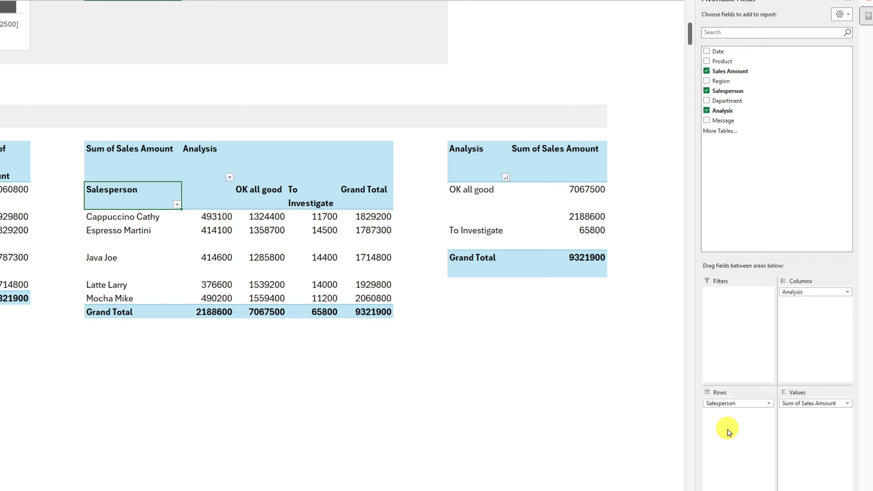
{"action": "left_click", "coordinate": [223, 383]}
Step: Check each salesperson's To Investigate amounts in the modified PivotTable
{"action": "left_click", "coordinate": [127, 142]}
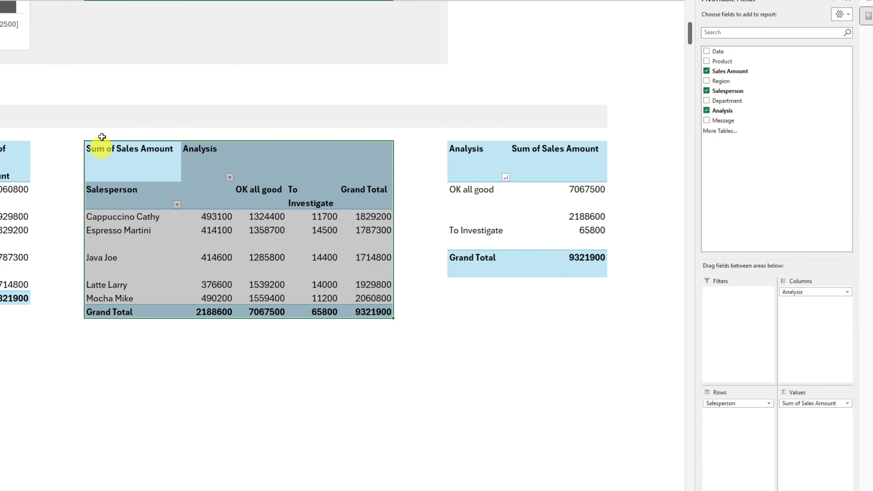
{"action": "left_click", "coordinate": [144, 201]}
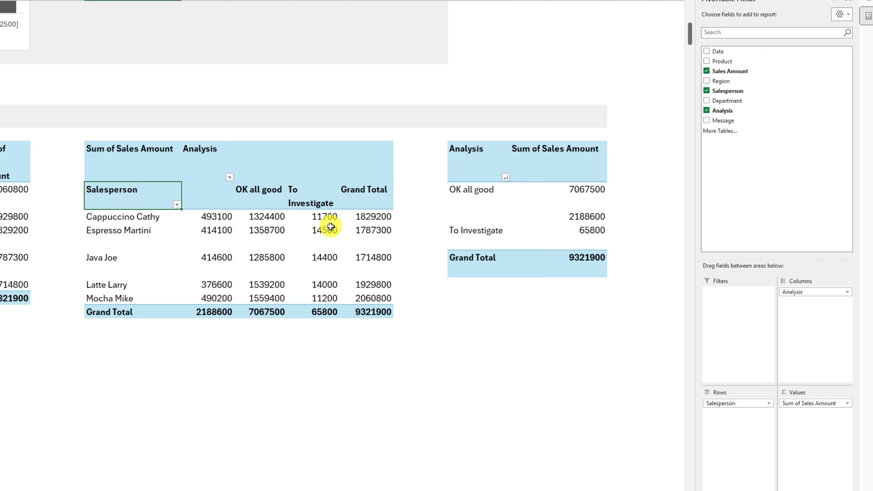
{"action": "left_click_drag", "start_coordinate": [324, 215], "coordinate": [331, 297]}
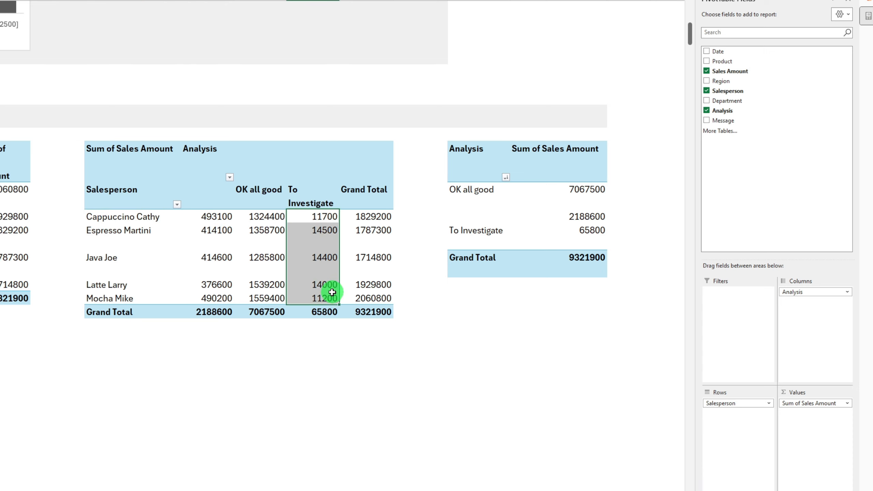
{"action": "scroll", "coordinate": [354, 192], "scroll_direction": "up", "scroll_amount": 5}
{"action": "scroll", "coordinate": [357, 208], "scroll_direction": "up", "scroll_amount": 8}
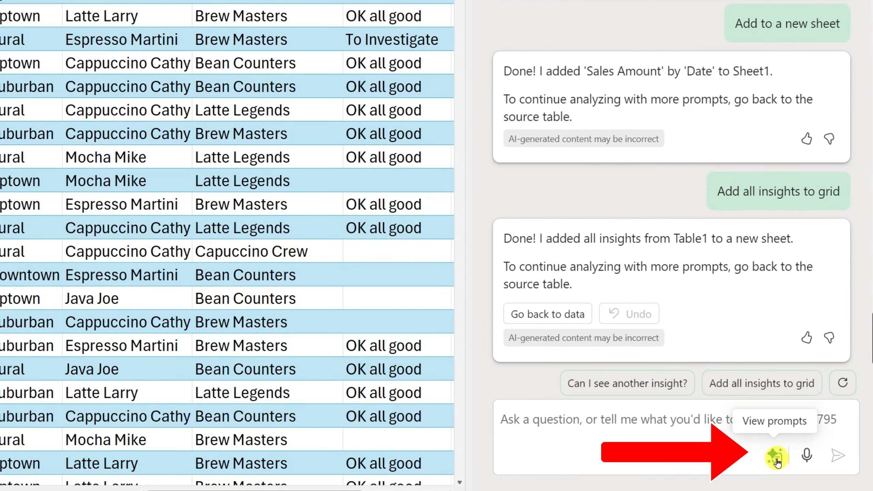
Step: Filter the Copilot Prompt Gallery to the Edit task and pick the "Apply color scale" prompt
{"action": "left_click", "coordinate": [777, 459]}
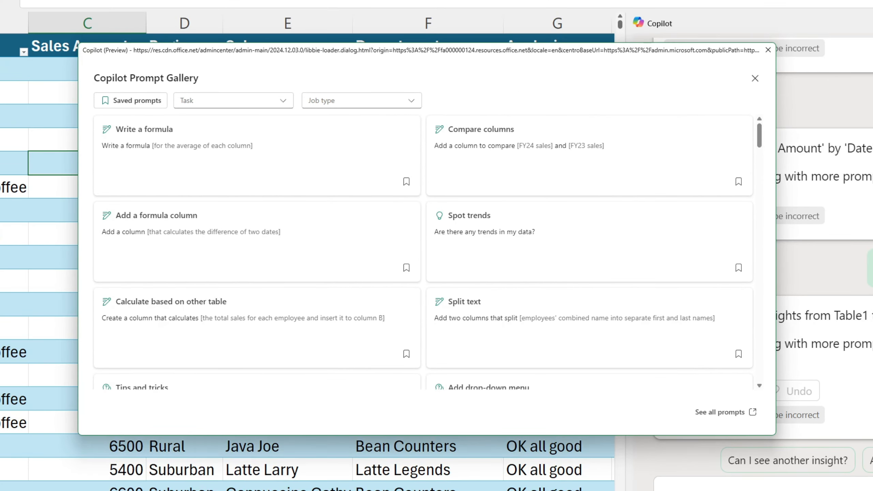
{"action": "left_click", "coordinate": [250, 107]}
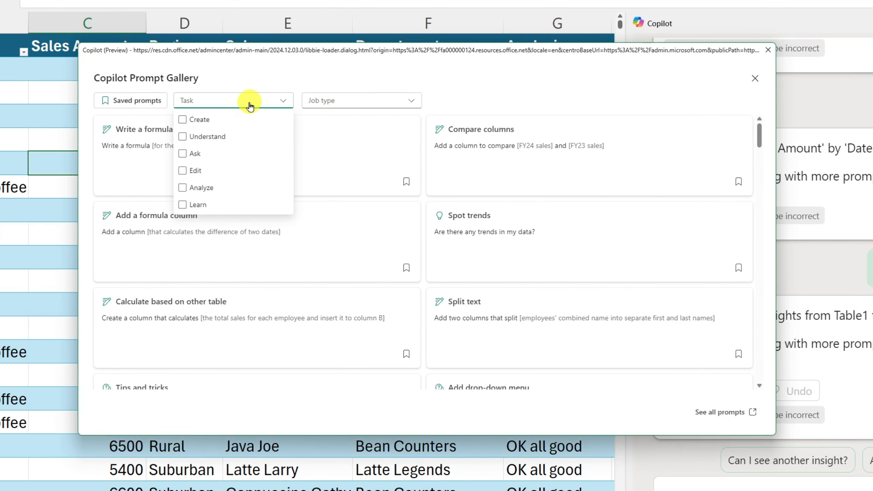
{"action": "left_click", "coordinate": [213, 157]}
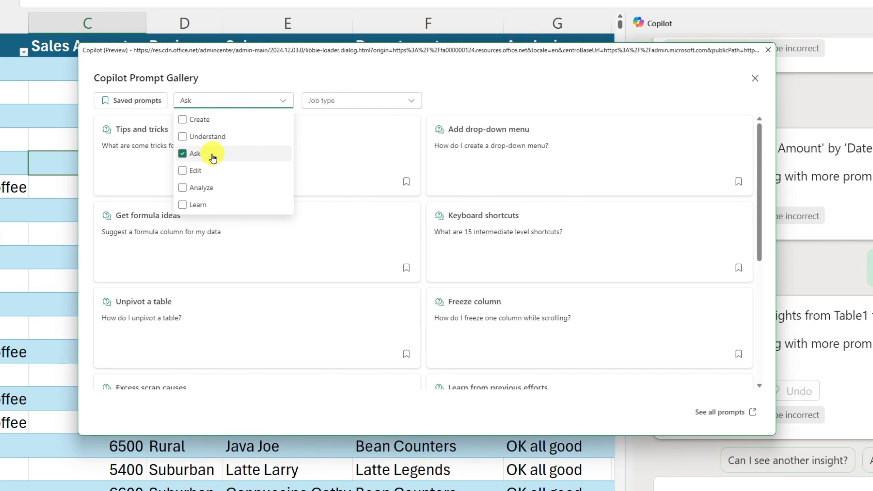
{"action": "left_click", "coordinate": [211, 158]}
{"action": "left_click", "coordinate": [209, 171]}
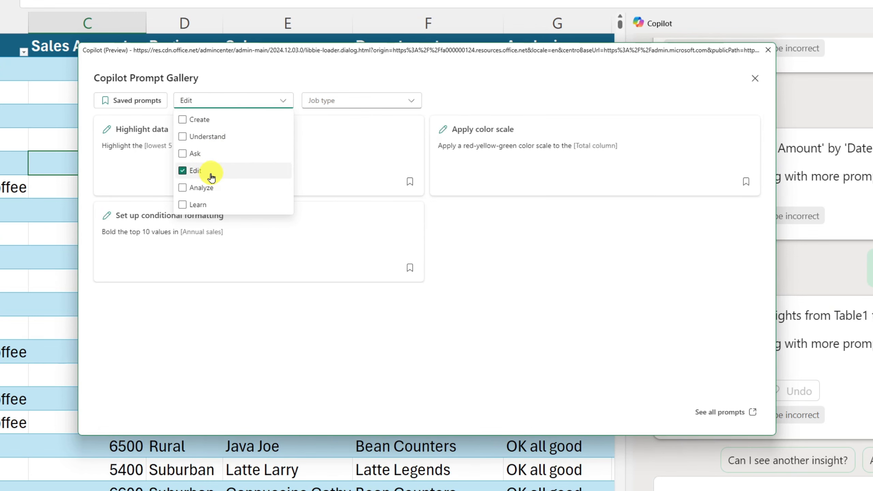
{"action": "left_click", "coordinate": [495, 289]}
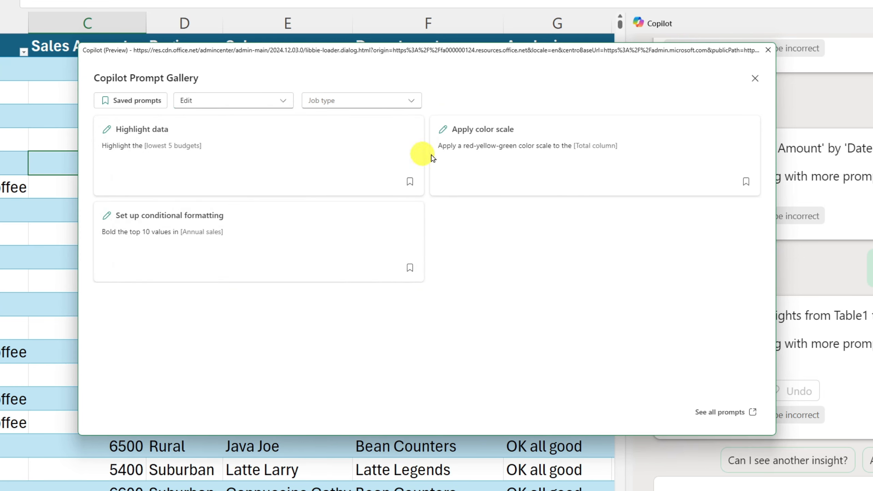
{"action": "left_click", "coordinate": [536, 169]}
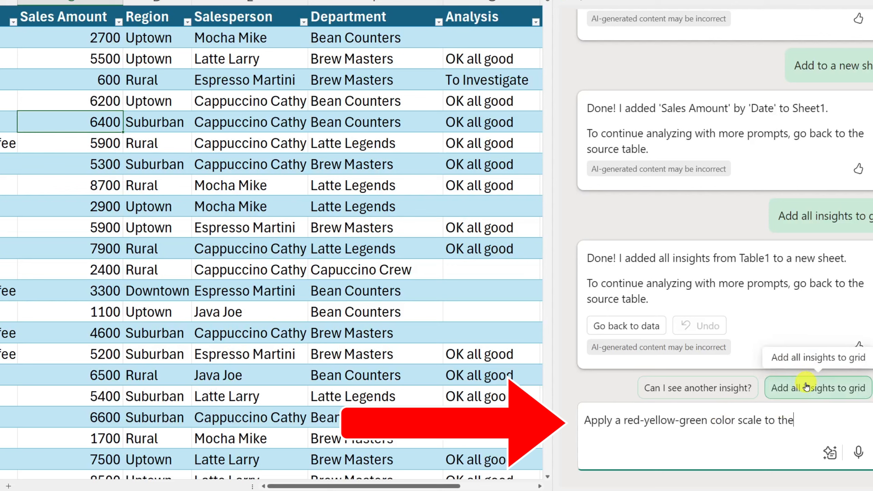
Step: Complete the prompt as "Apply a red-yellow-green color scale to the Sales amount Column" and send it to Copilot
{"action": "type", "text": "Sales amount C"}
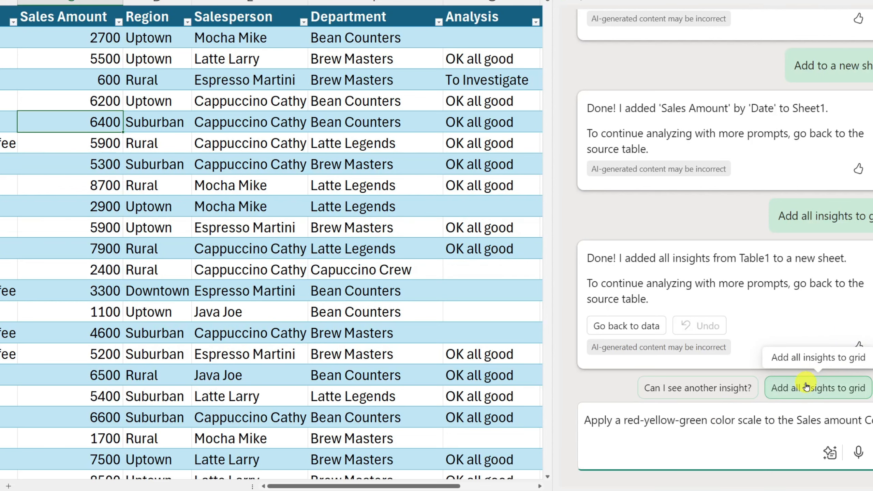
{"action": "type", "text": "olumn"}
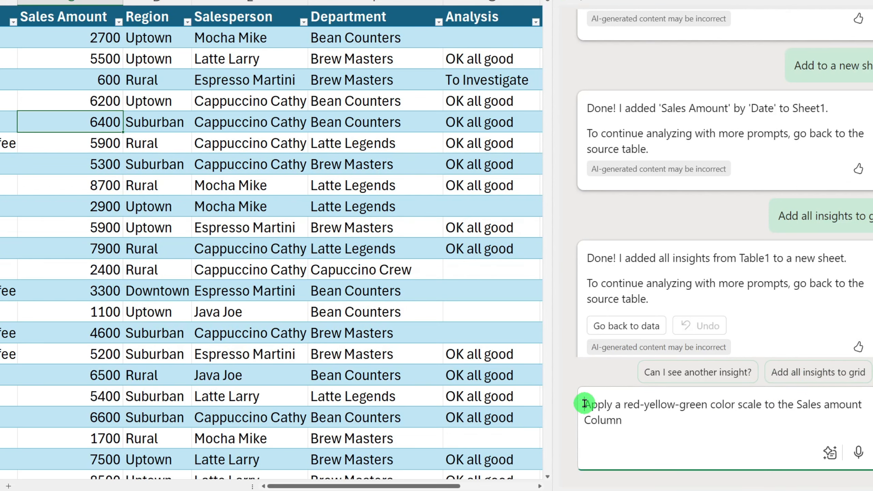
{"action": "left_click_drag", "start_coordinate": [584, 403], "coordinate": [801, 425]}
{"action": "left_click", "coordinate": [786, 405]}
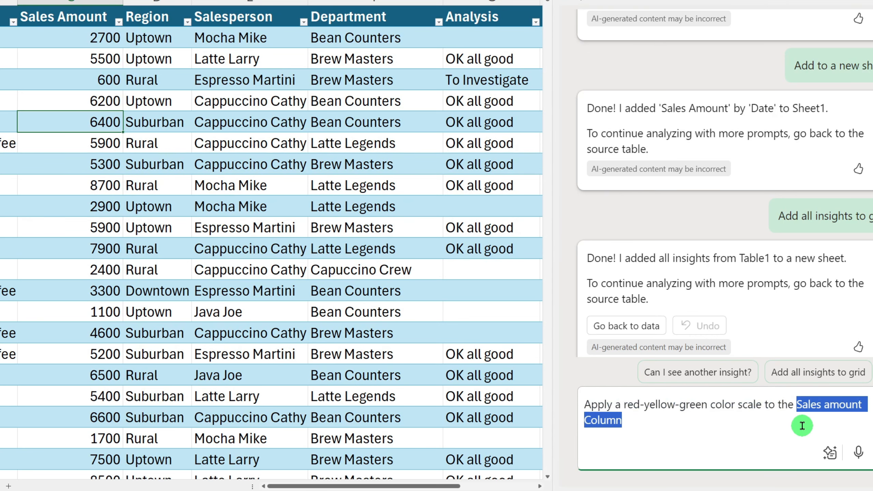
{"action": "left_click", "coordinate": [759, 433]}
{"action": "left_click", "coordinate": [865, 449]}
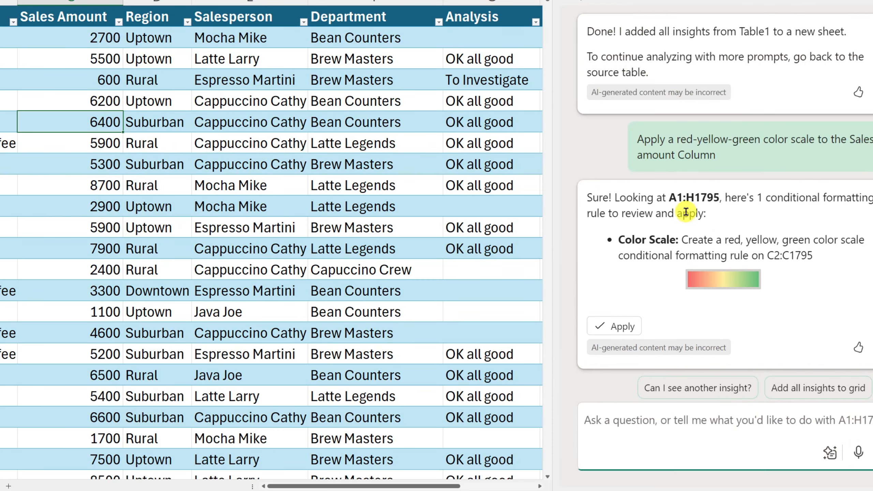
Step: Review Copilot's proposed color scale conditional formatting rule for C2:C1795 and apply it
{"action": "left_click_drag", "start_coordinate": [590, 194], "coordinate": [737, 213]}
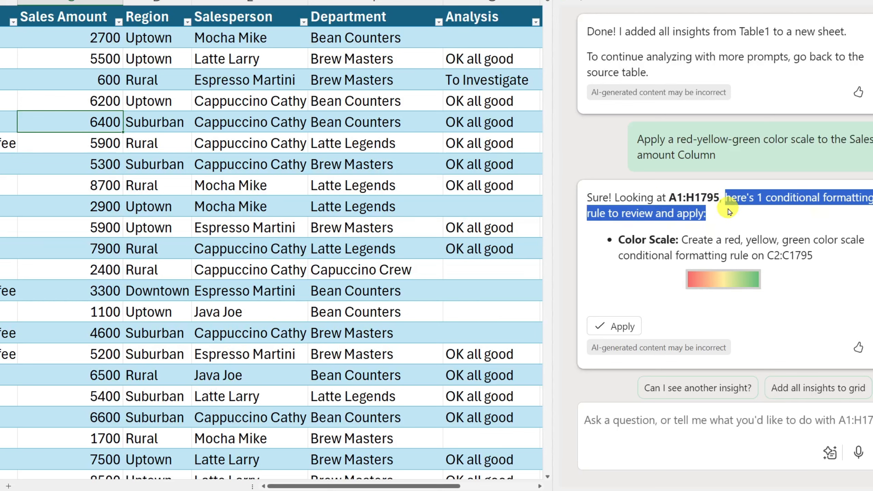
{"action": "left_click", "coordinate": [682, 241]}
{"action": "left_click_drag", "start_coordinate": [625, 236], "coordinate": [846, 245]}
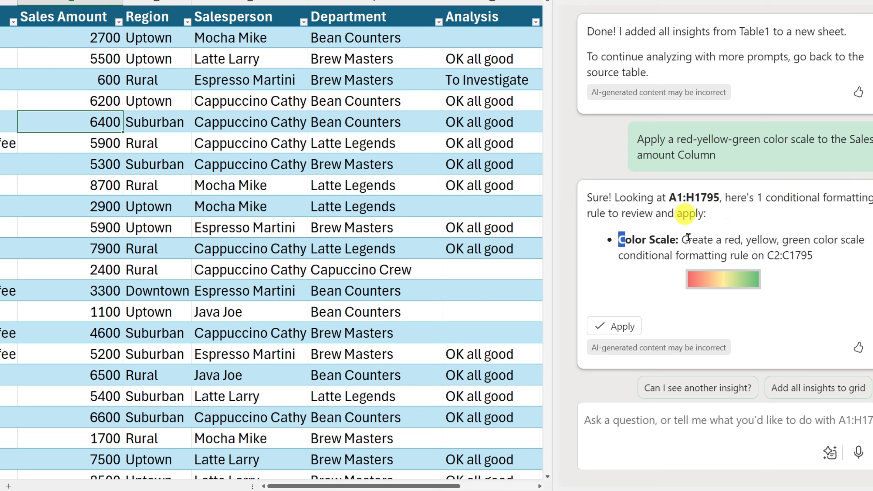
{"action": "left_click_drag", "start_coordinate": [684, 256], "coordinate": [810, 250]}
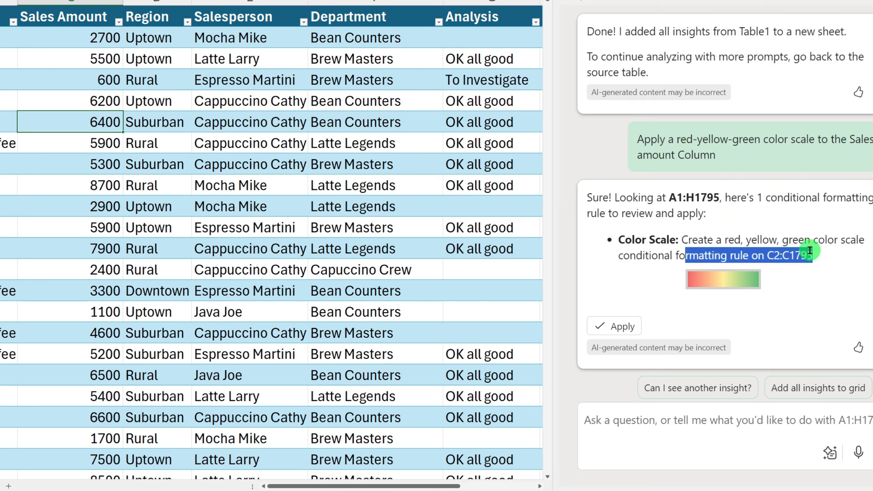
{"action": "left_click", "coordinate": [608, 327]}
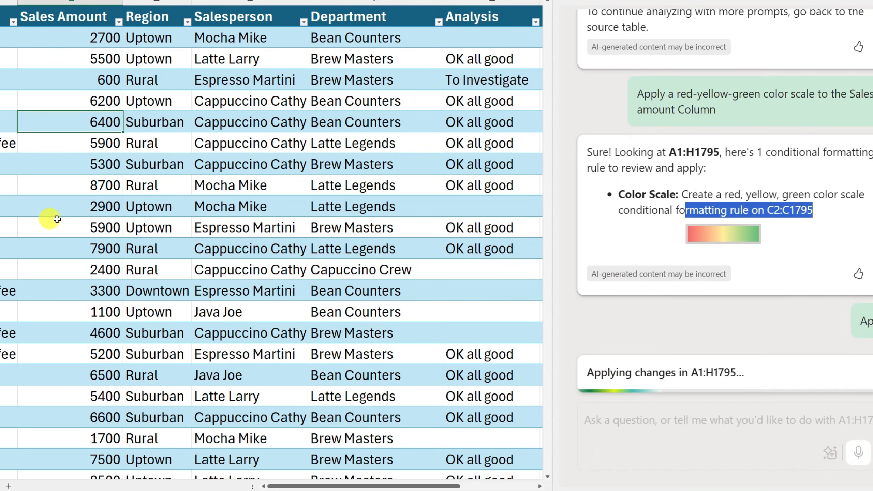
Step: Check the red-yellow-green color scale across the values in the Sales Amount column
{"action": "left_click", "coordinate": [138, 79]}
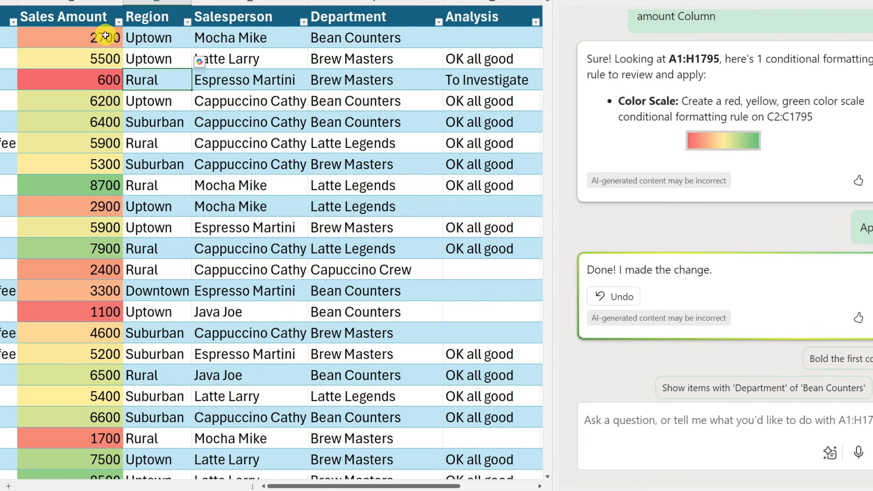
{"action": "scroll", "coordinate": [105, 35], "scroll_direction": "down", "scroll_amount": 15}
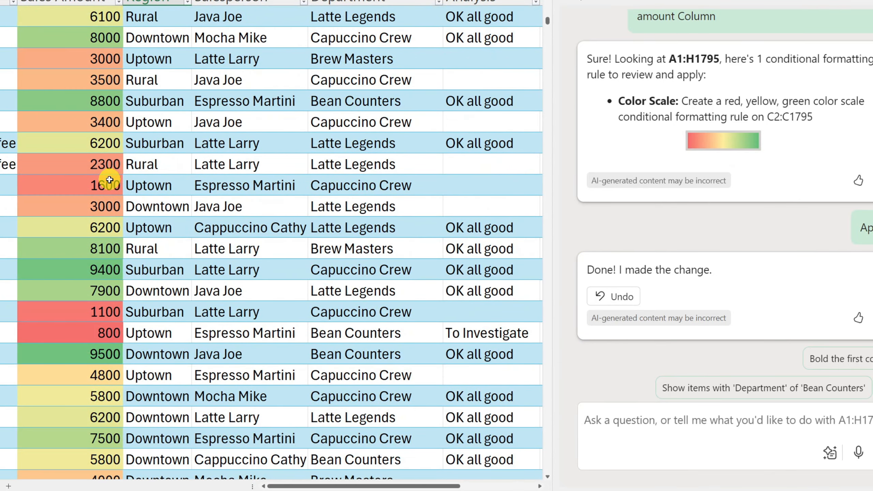
{"action": "scroll", "coordinate": [110, 179], "scroll_direction": "up", "scroll_amount": 15}
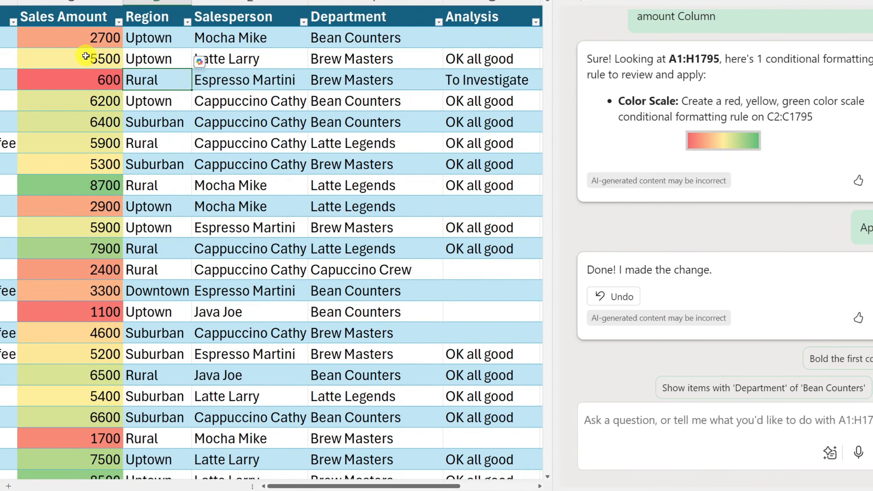
{"action": "left_click", "coordinate": [85, 56]}
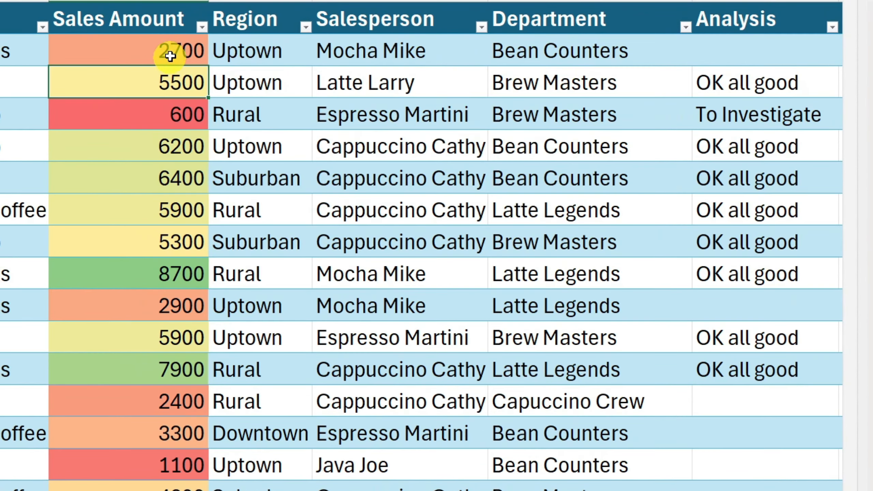
Step: Ask Copilot for conditional formatting suggestions from the first Sales Amount value, cell C2
{"action": "left_click", "coordinate": [102, 38]}
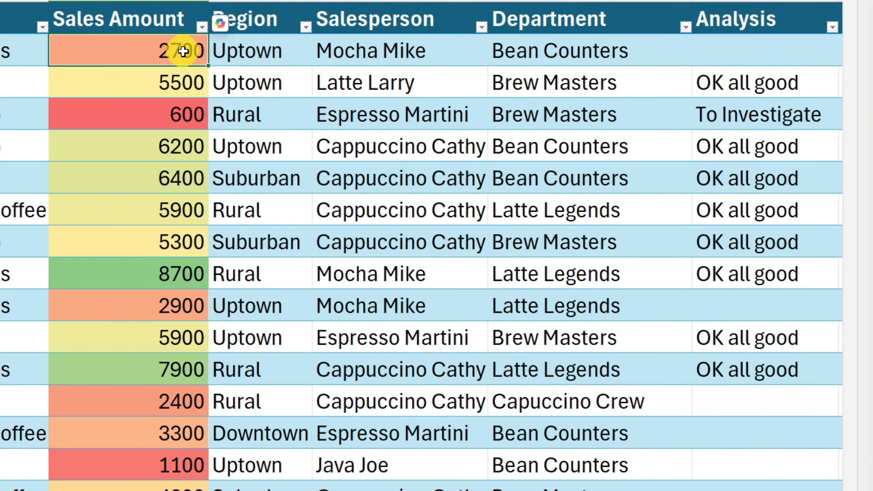
{"action": "left_click", "coordinate": [221, 30]}
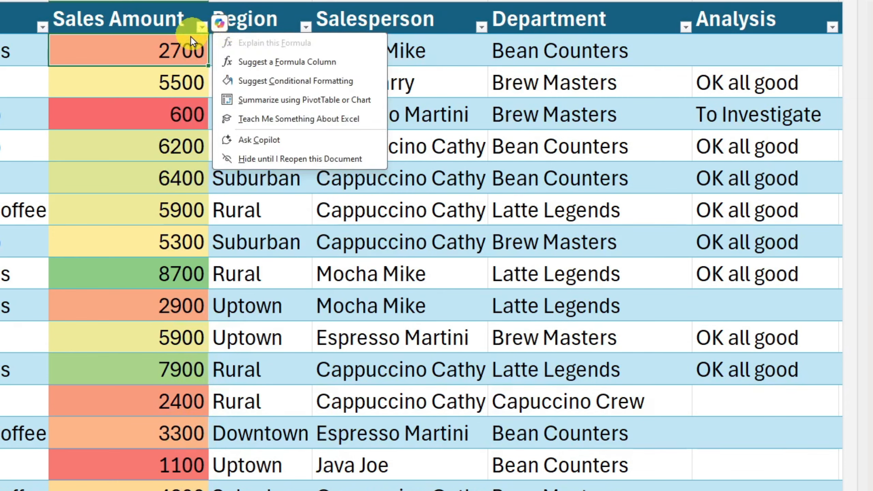
{"action": "left_click", "coordinate": [329, 80]}
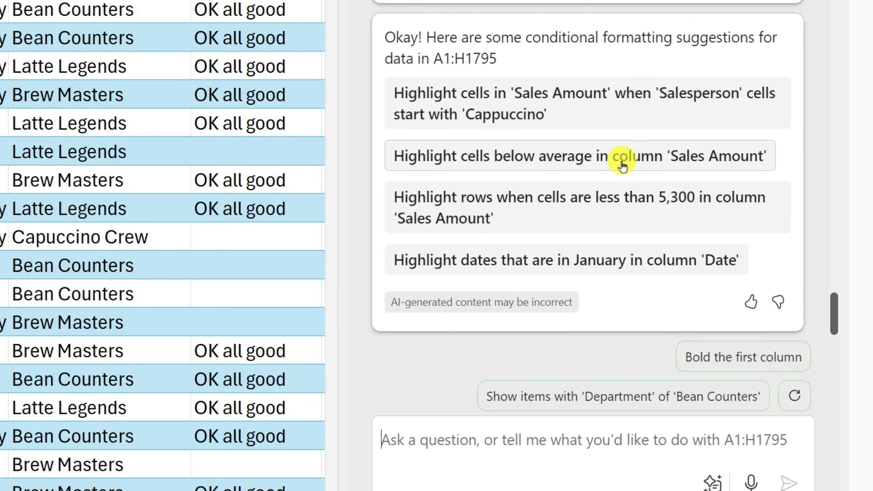
Step: Pick Copilot's suggestion to highlight below-average cells in the Sales Amount column and apply its rule with yellow fill and black font
{"action": "left_click", "coordinate": [599, 165]}
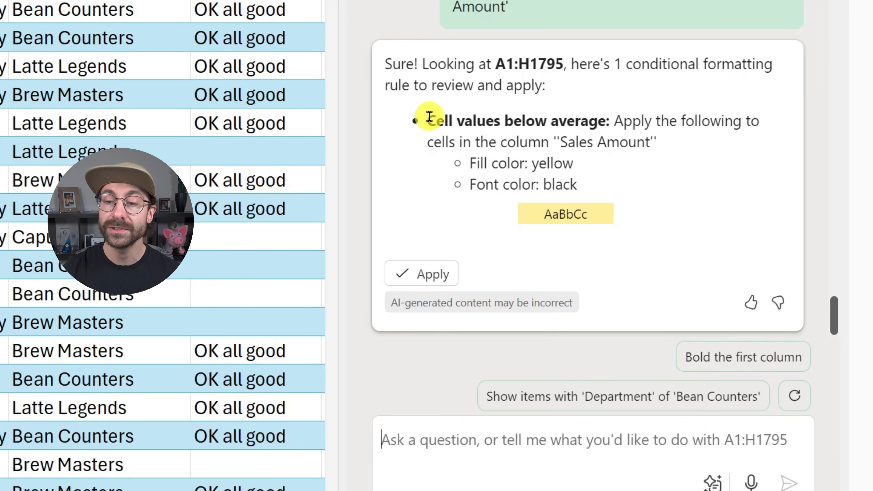
{"action": "left_click_drag", "start_coordinate": [429, 116], "coordinate": [605, 121]}
{"action": "left_click", "coordinate": [427, 274]}
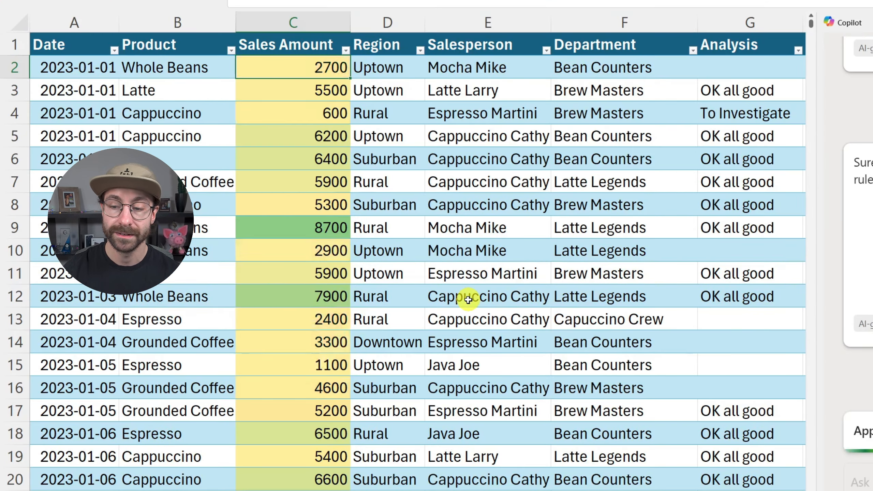
{"action": "left_click", "coordinate": [321, 141]}
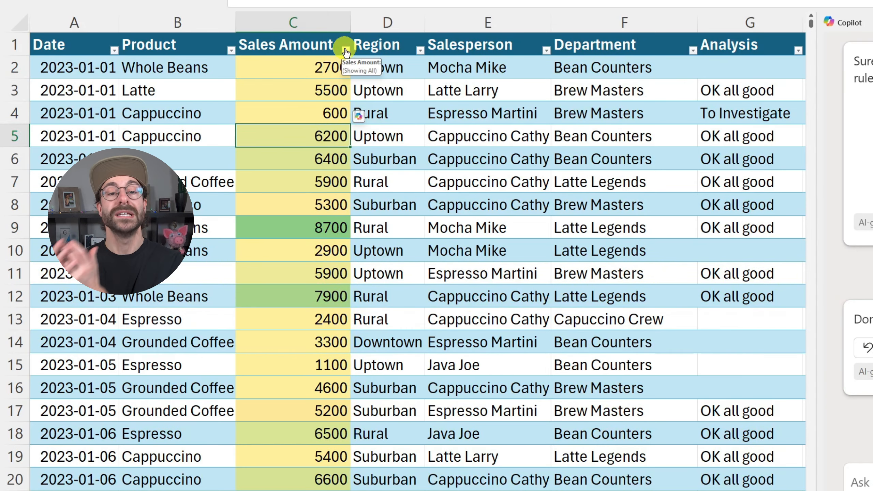
{"action": "scroll", "coordinate": [369, 144], "scroll_direction": "down", "scroll_amount": 9}
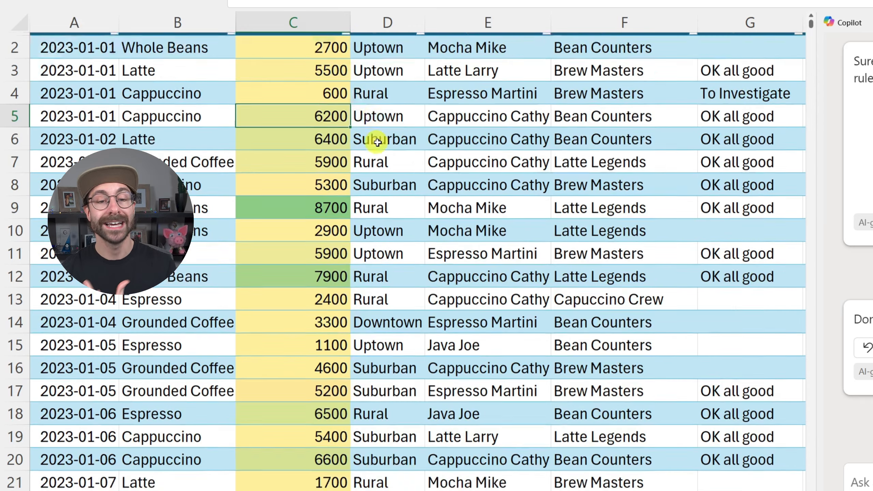
{"action": "scroll", "coordinate": [354, 162], "scroll_direction": "up", "scroll_amount": 9}
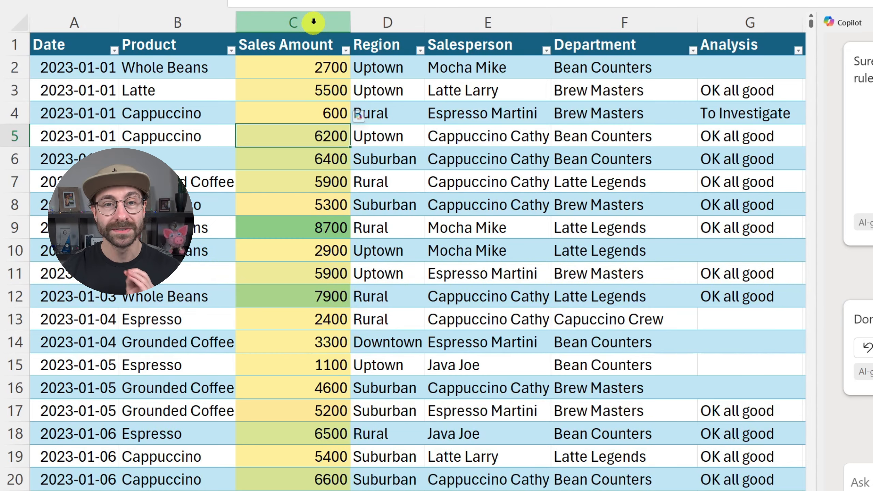
Step: Delete the Graded Color Scale rule from the Sales Amount column's conditional formatting rules and apply the change
{"action": "left_click", "coordinate": [313, 21]}
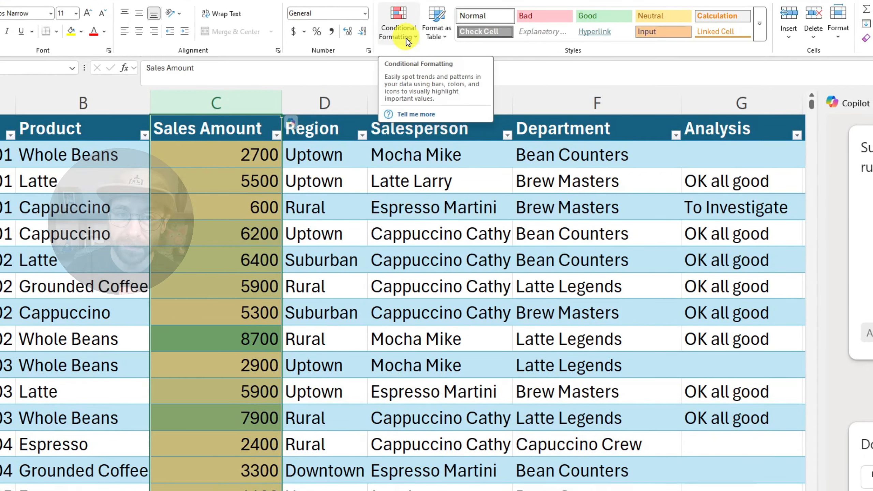
{"action": "left_click", "coordinate": [408, 41]}
{"action": "left_click", "coordinate": [421, 206]}
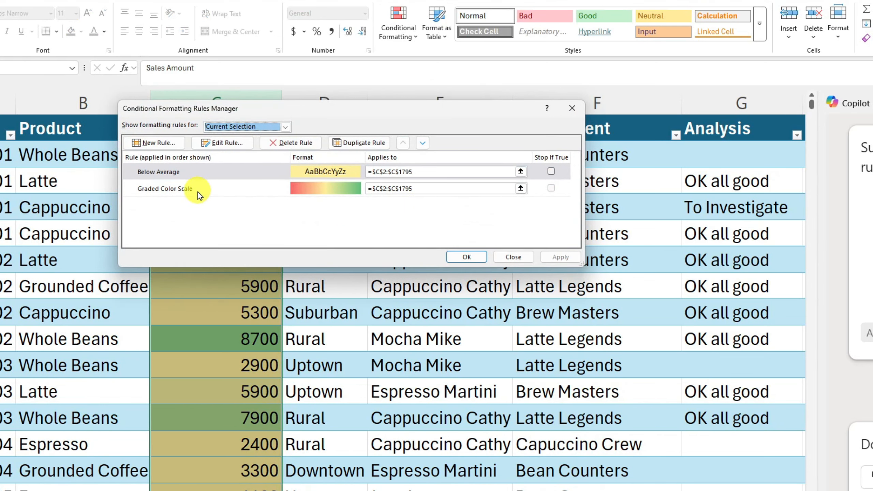
{"action": "left_click", "coordinate": [198, 192]}
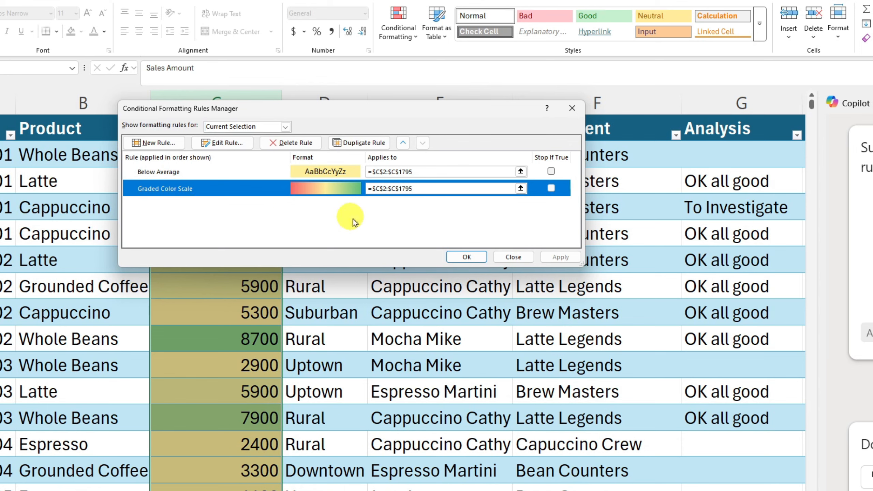
{"action": "left_click", "coordinate": [291, 145]}
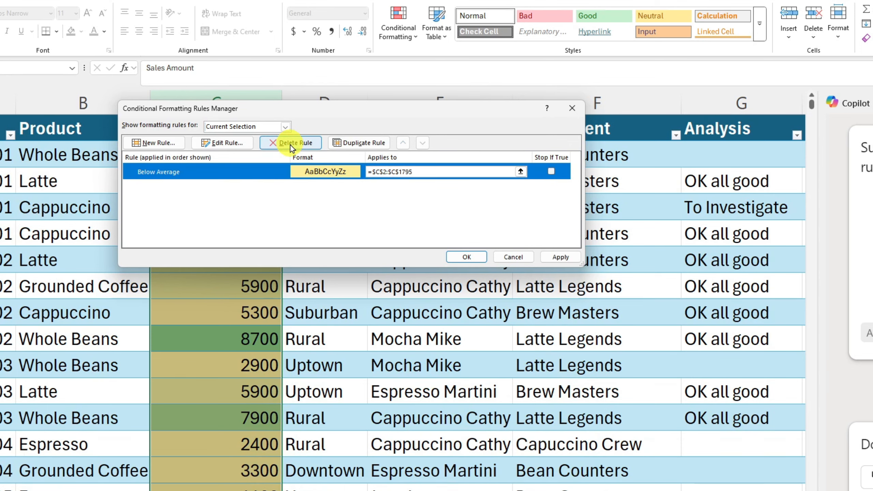
{"action": "left_click", "coordinate": [560, 256]}
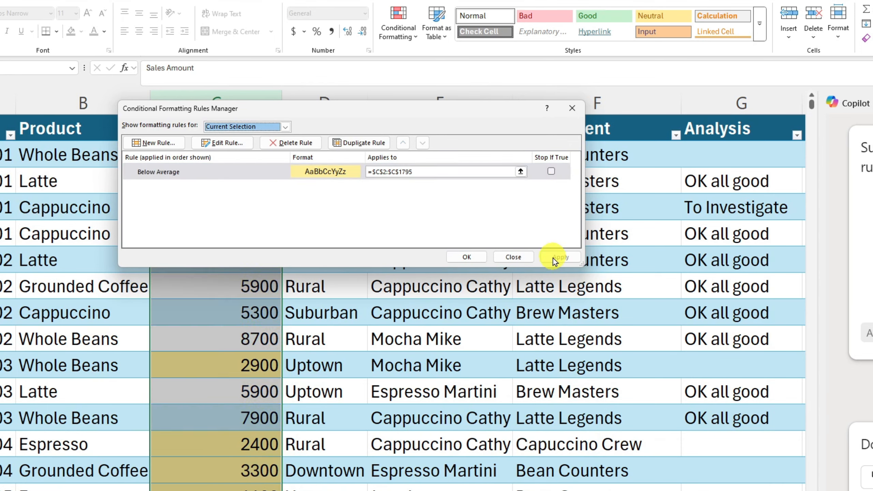
{"action": "left_click", "coordinate": [471, 256]}
{"action": "left_click", "coordinate": [388, 310]}
{"action": "left_click", "coordinate": [254, 261]}
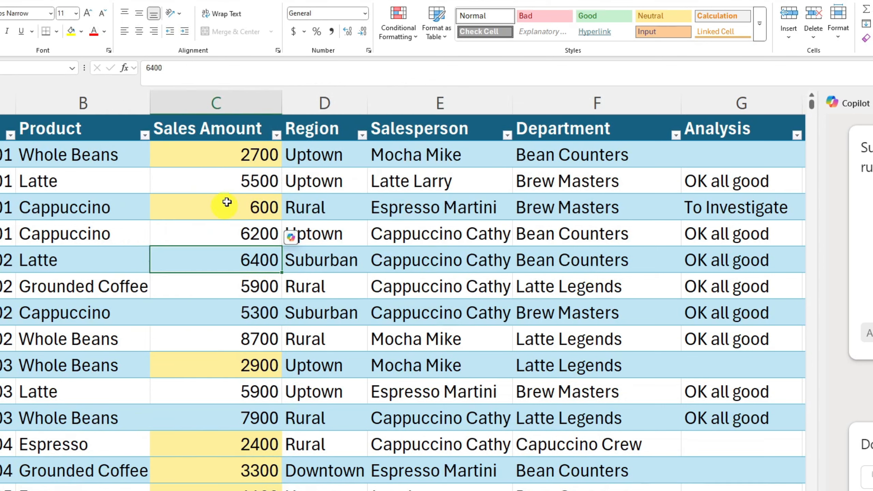
Step: Filter the Sales Amount column by the yellow cell color
{"action": "left_click", "coordinate": [277, 135]}
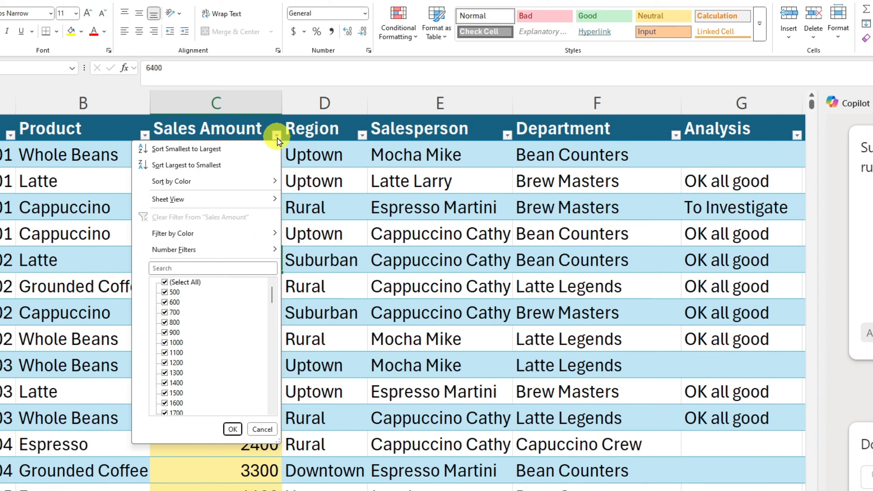
{"action": "mouse_move", "coordinate": [237, 235]}
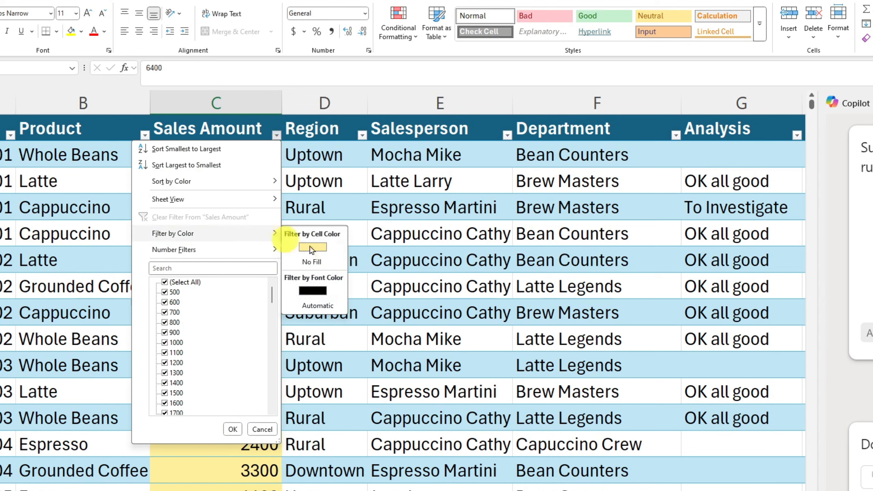
{"action": "left_click", "coordinate": [331, 249]}
{"action": "left_click", "coordinate": [224, 211]}
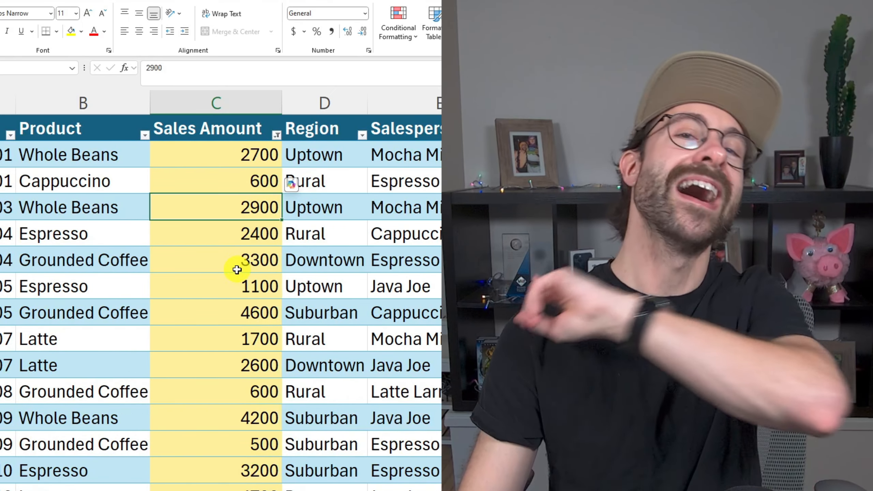
{"action": "left_click_drag", "start_coordinate": [435, 155], "coordinate": [421, 312]}
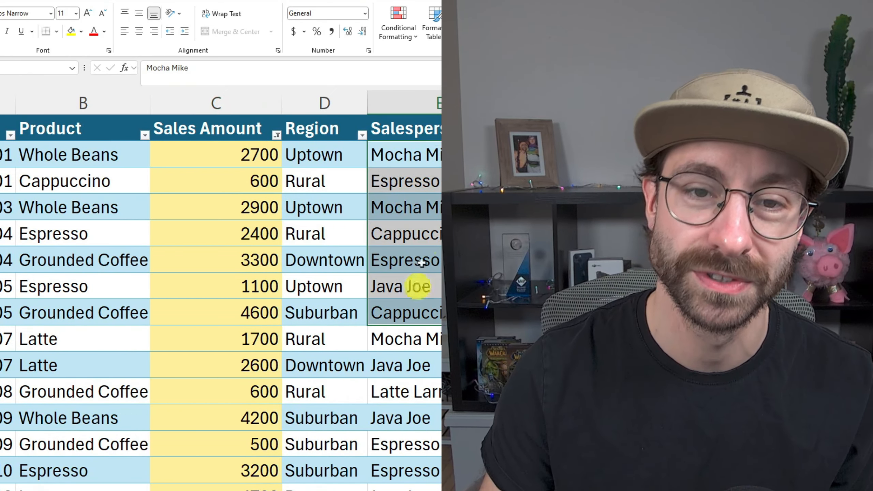
{"action": "left_click", "coordinate": [421, 174]}
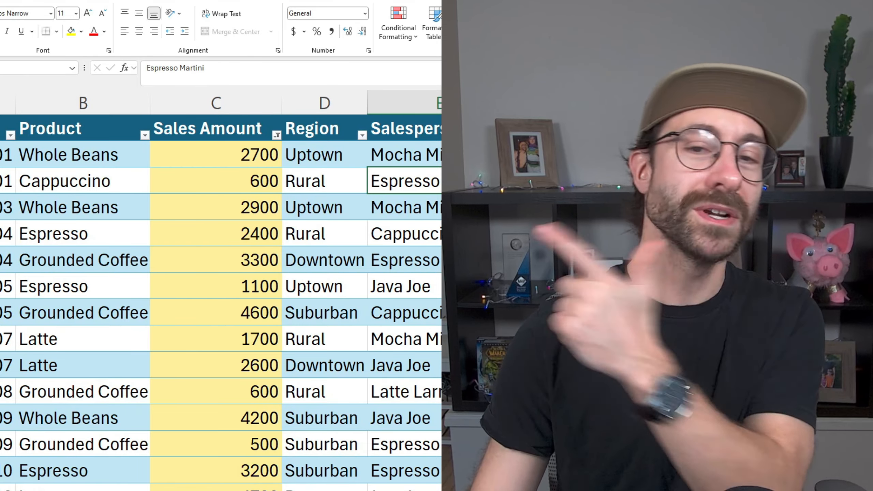
{"action": "left_click", "coordinate": [433, 285]}
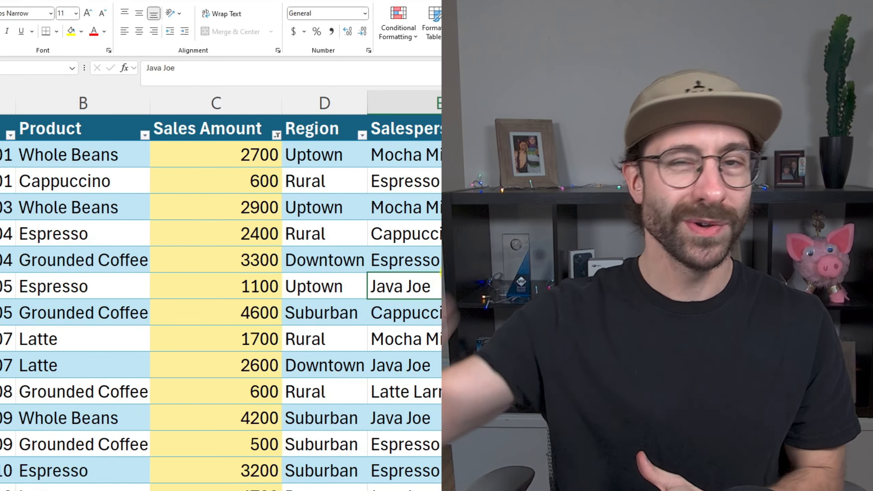